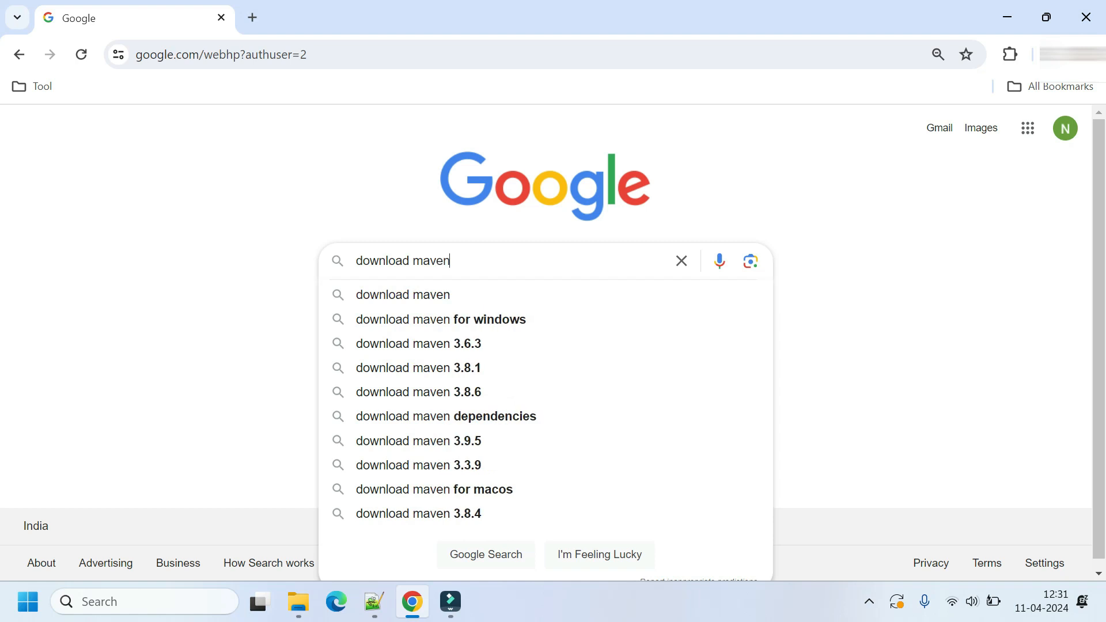
# Run the Google search for "download maven" and open the official Download Apache Maven page
pyautogui.press('Return')
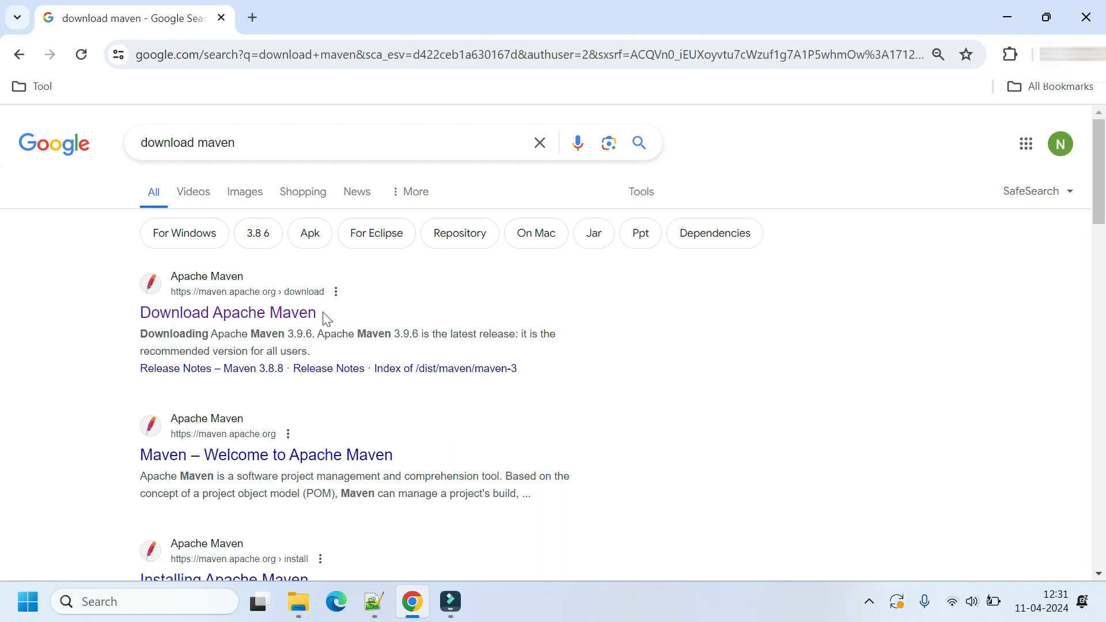
pyautogui.click(290, 315)
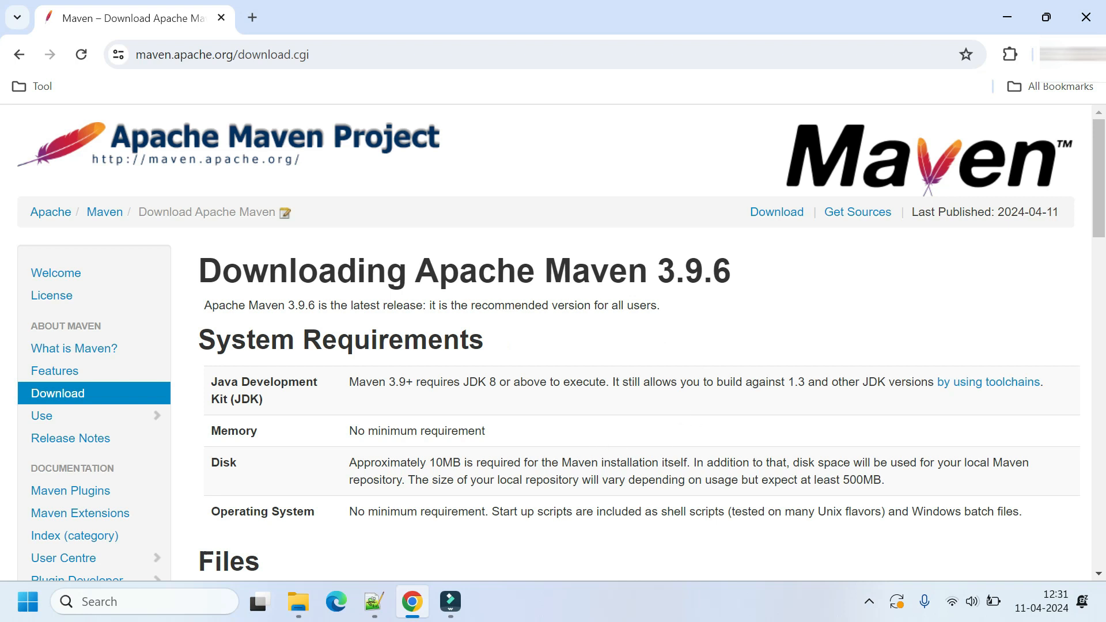
# Review the JDK and disk requirements, and download the binary zip archive apache-maven-3.9.6-bin.zip
pyautogui.moveTo(211, 381); pyautogui.dragTo(262, 399)
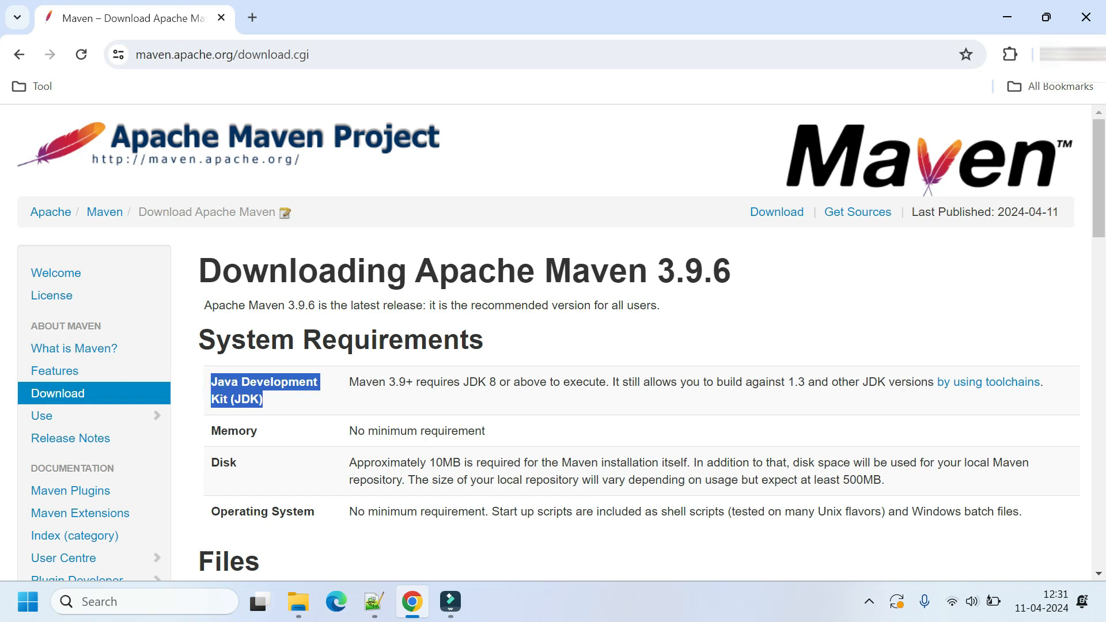
pyautogui.scroll(-1, 369, 455)
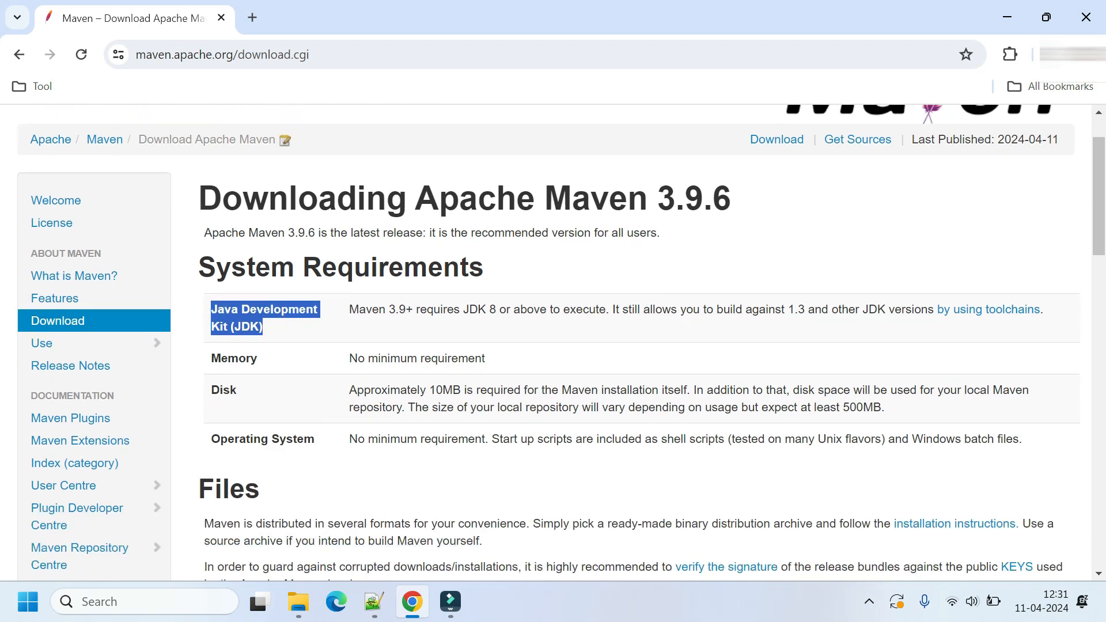
pyautogui.moveTo(348, 388); pyautogui.dragTo(466, 407)
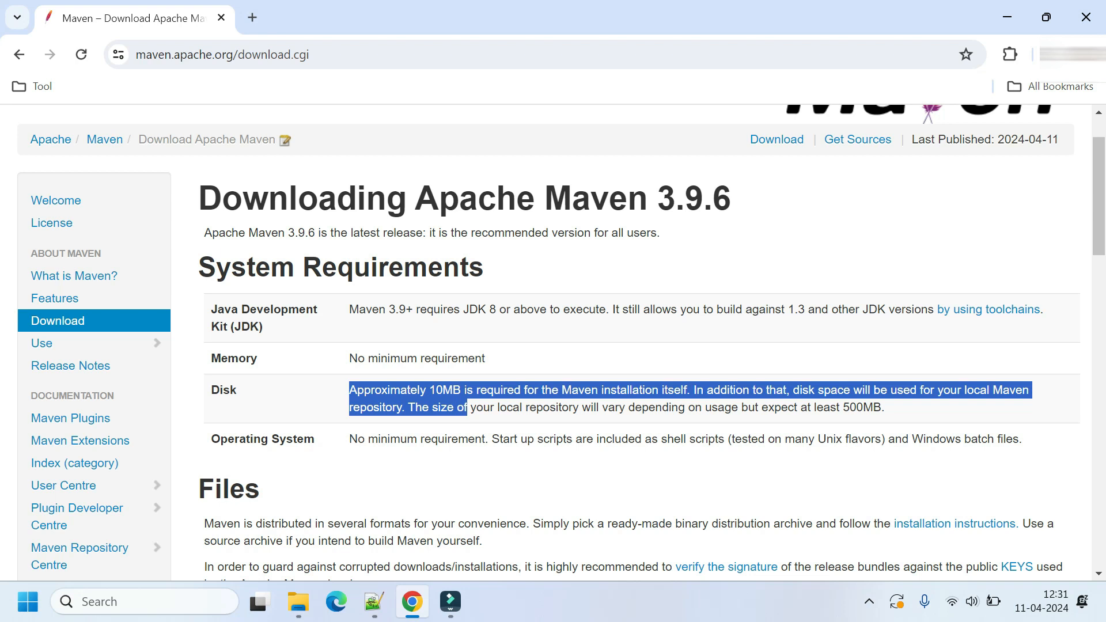
pyautogui.scroll(-3, 410, 437)
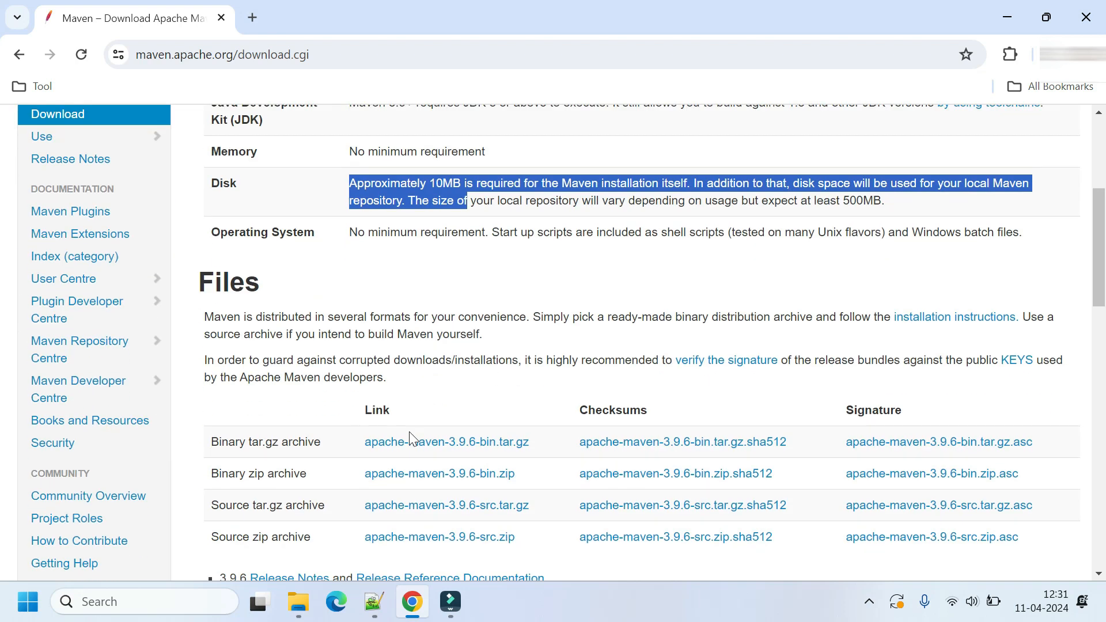
pyautogui.scroll(-1, 410, 438)
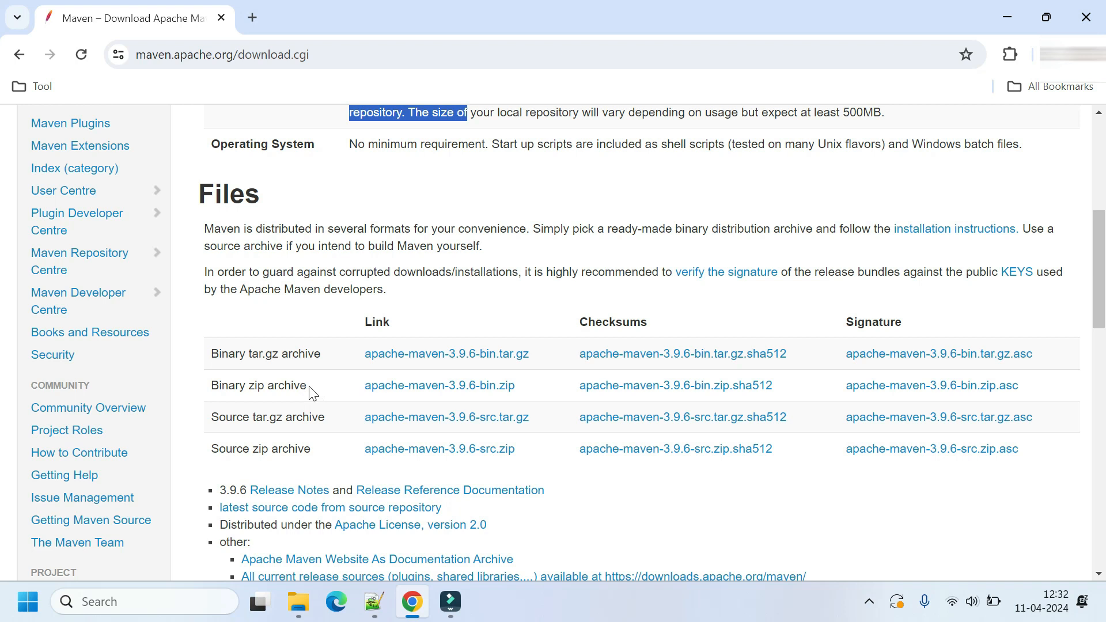
pyautogui.click(426, 388)
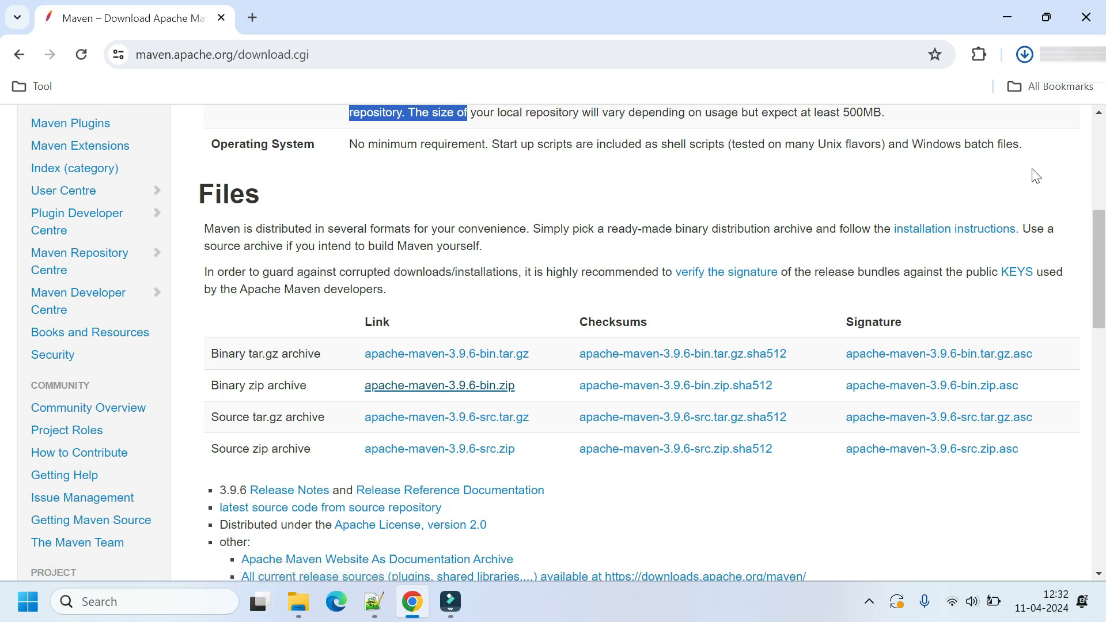
# Check the progress of the apache-maven-3.9.6-bin.zip download in the recent download history
pyautogui.click(1023, 54)
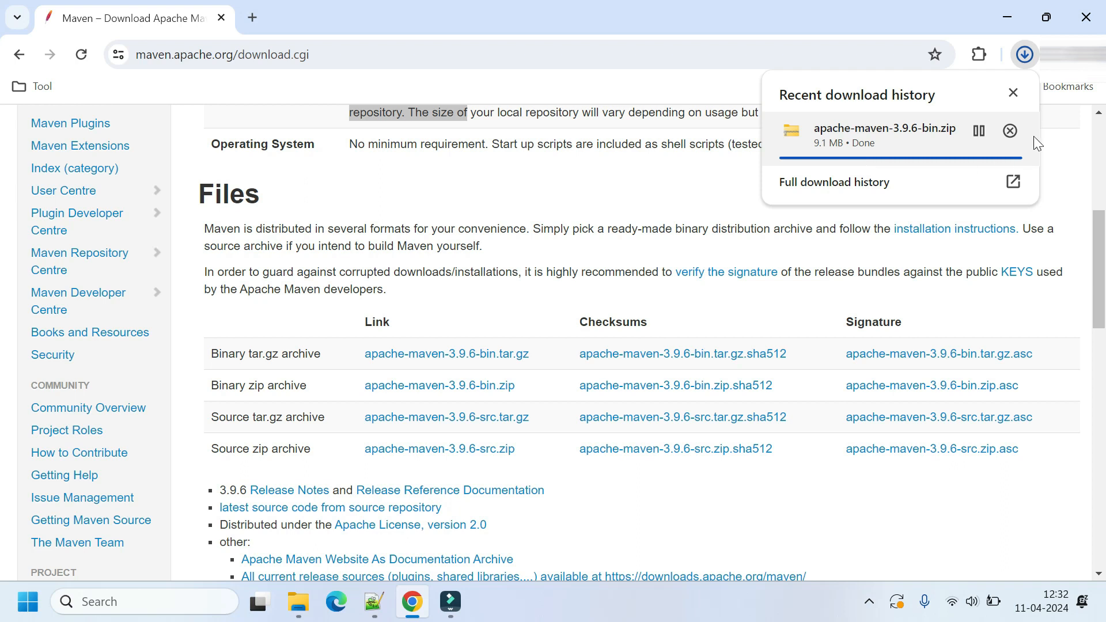
pyautogui.click(696, 181)
pyautogui.click(1024, 55)
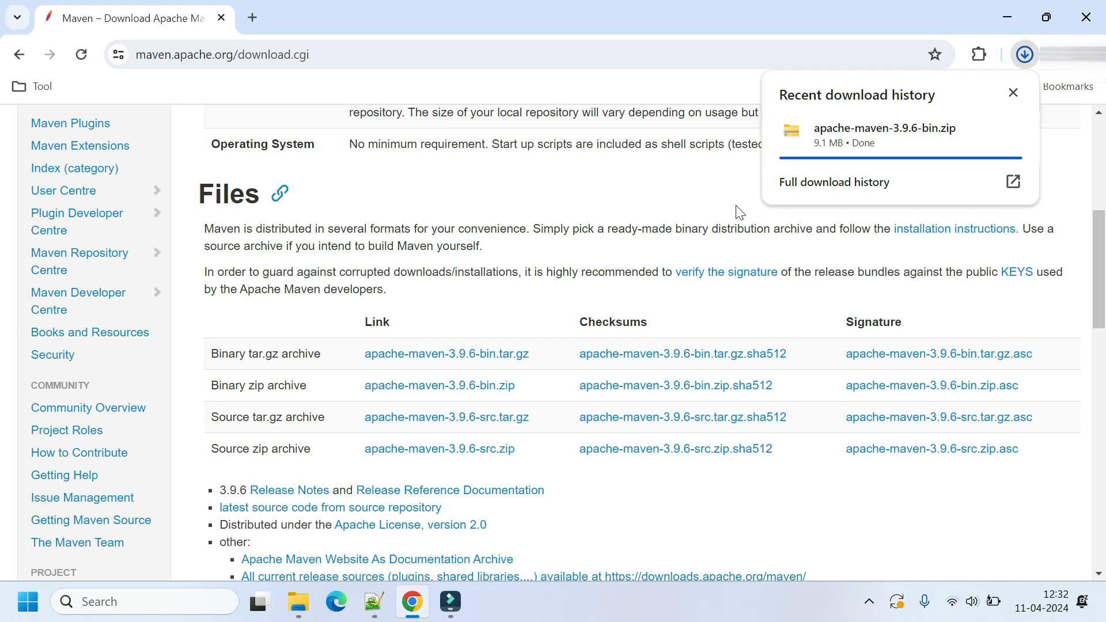
pyautogui.click(714, 179)
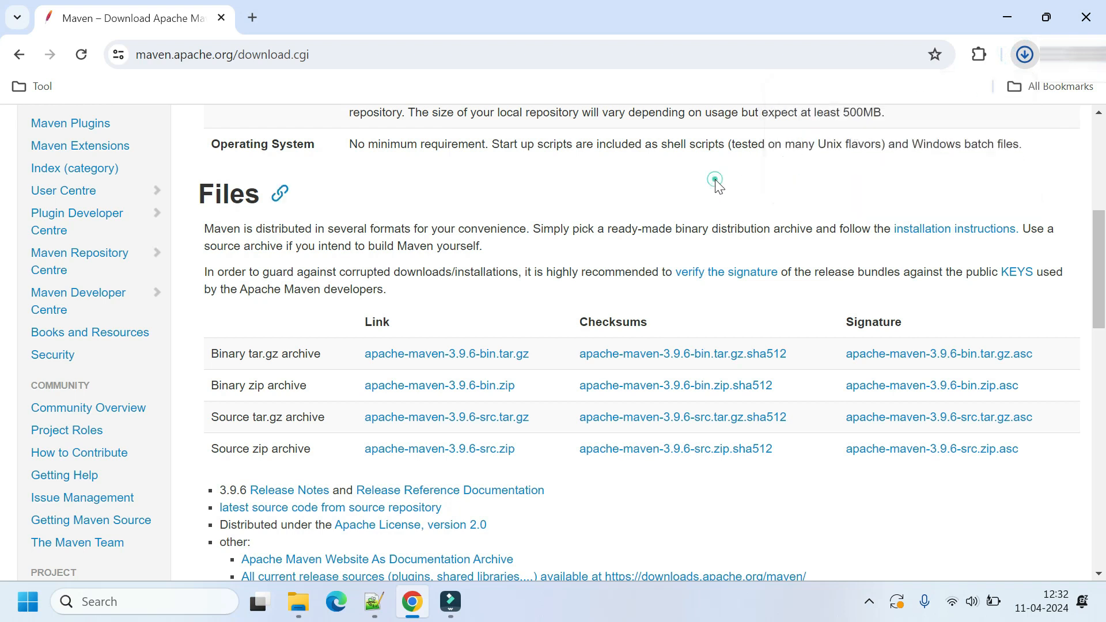
pyautogui.scroll(-6, 714, 178)
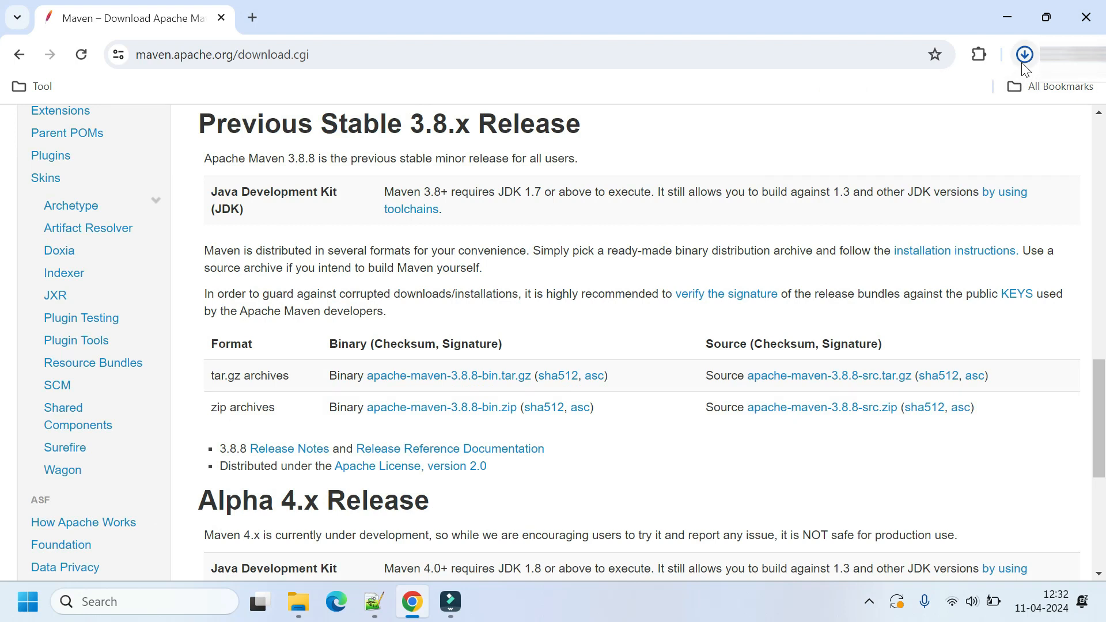
pyautogui.click(1023, 62)
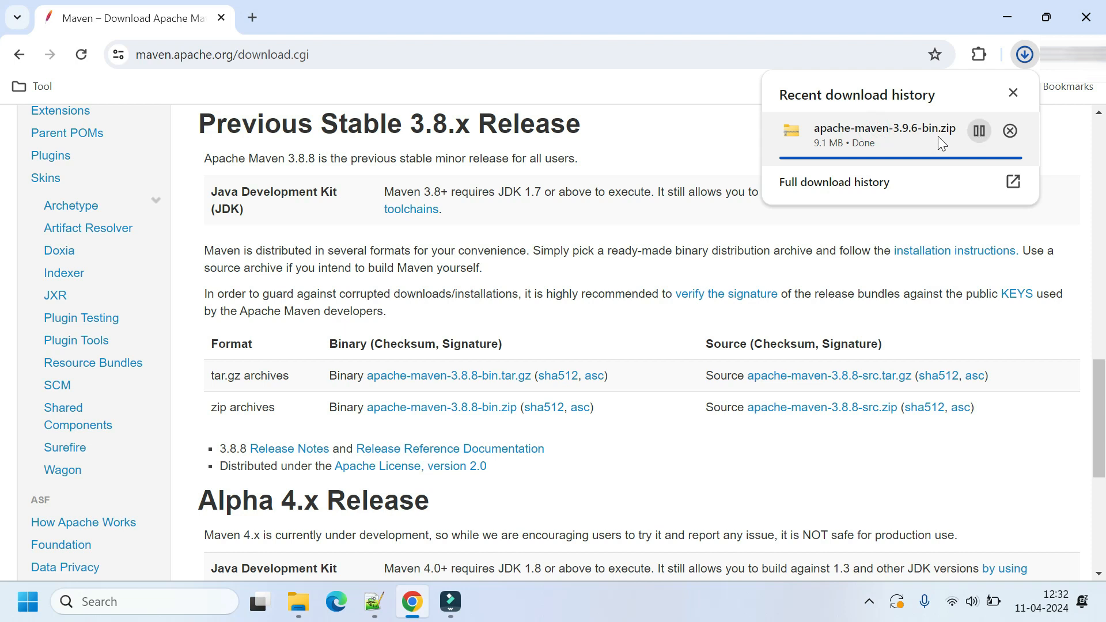
# Switch to File Explorer and show the downloaded Maven zip in the Downloads folder
pyautogui.click(298, 601)
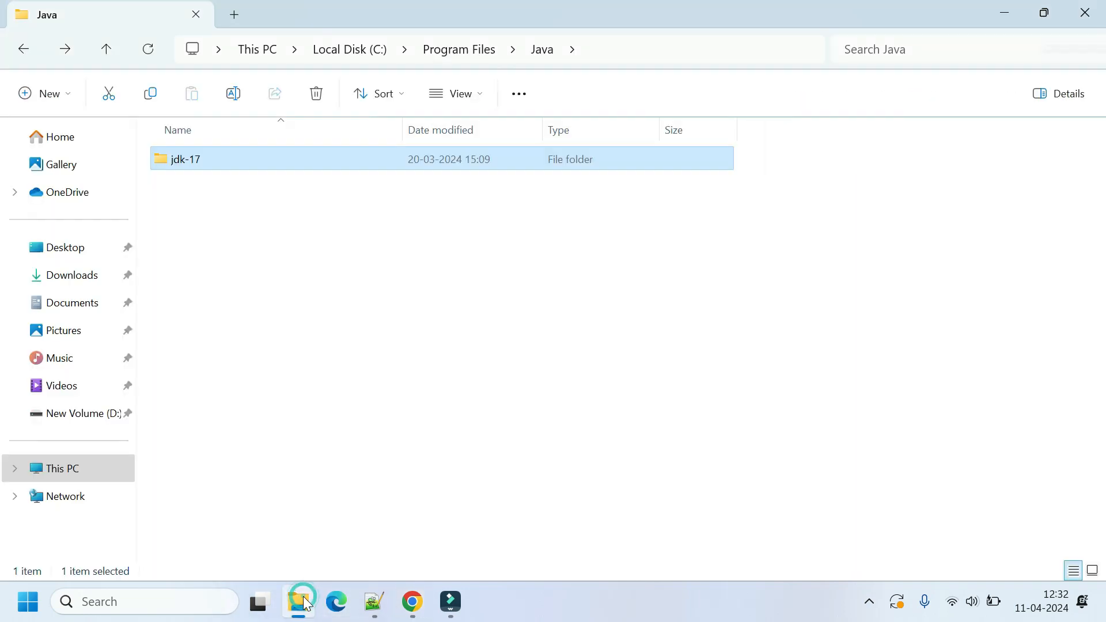
pyautogui.click(79, 276)
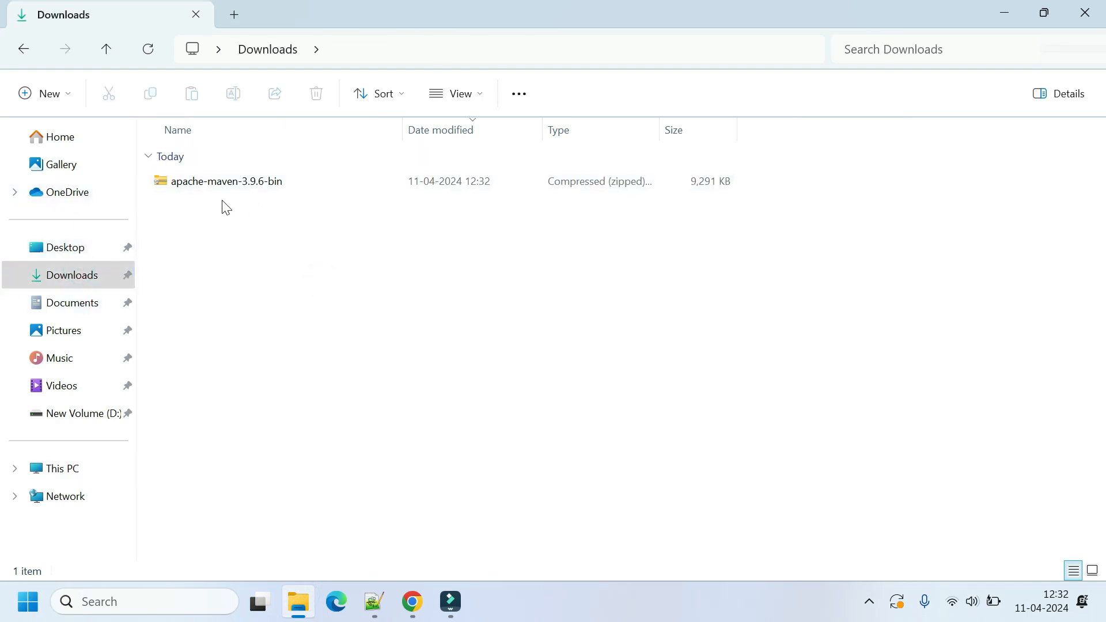
pyautogui.hotkey('alt', 'Tab')
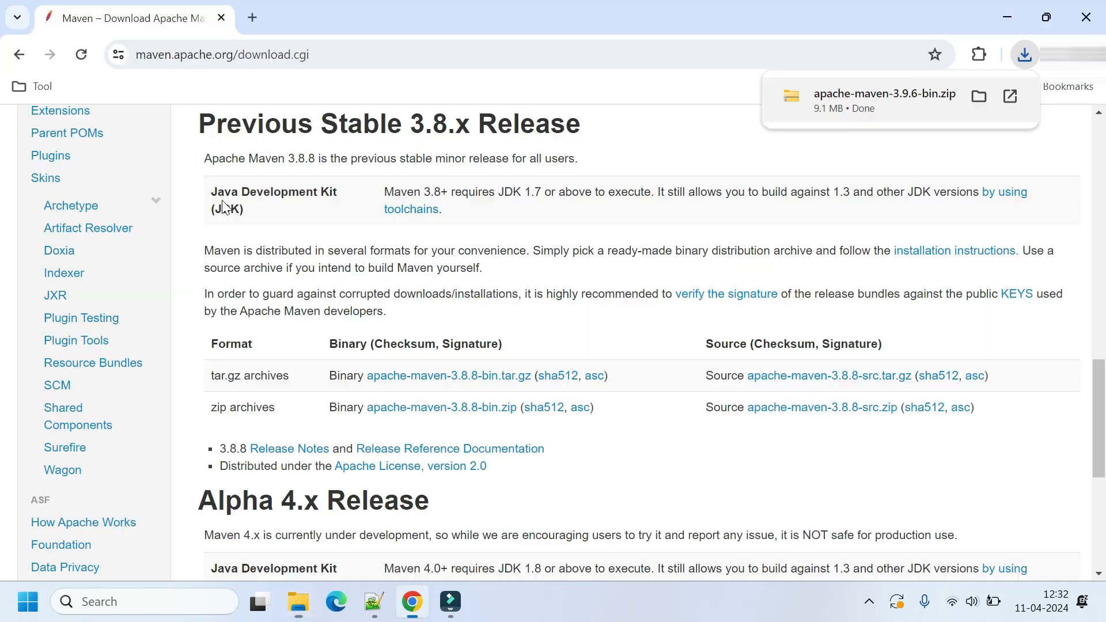
pyautogui.click(979, 97)
pyautogui.click(202, 270)
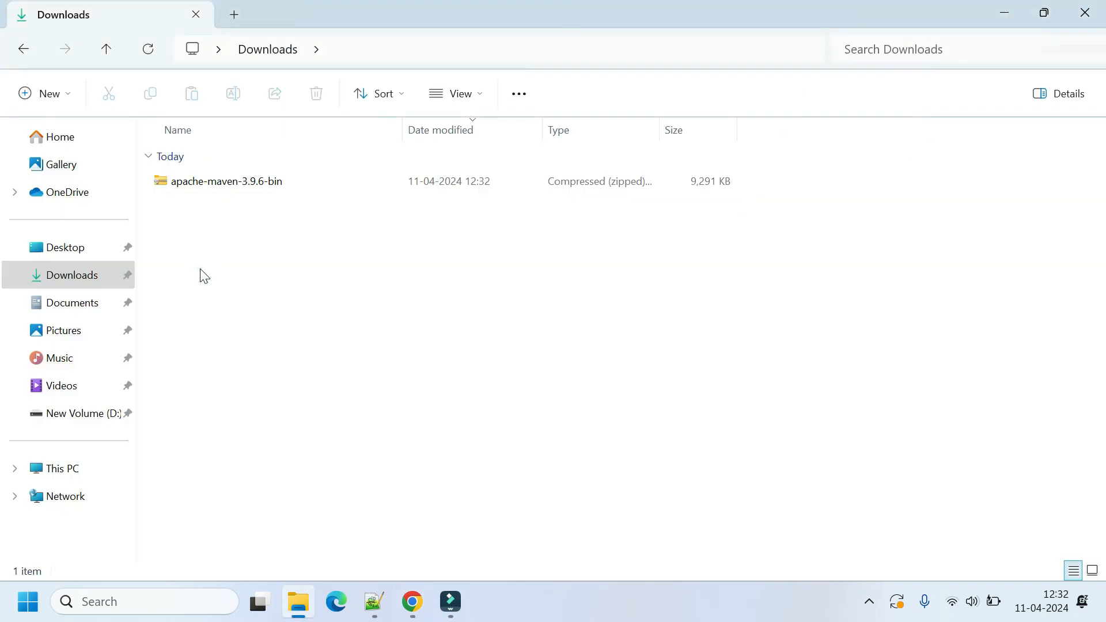
# Extract the apache-maven-3.9.6-bin zip to the default apache-maven-3.9.6-bin folder in Downloads and close the window showing the extracted files
pyautogui.click(219, 188)
pyautogui.rightClick(219, 193)
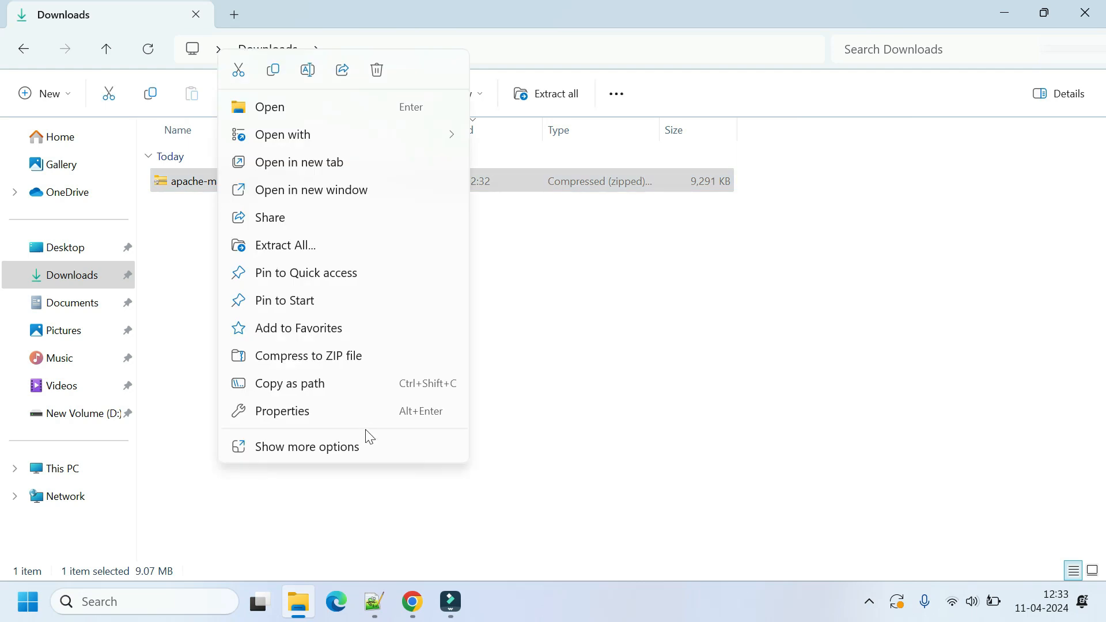
pyautogui.click(688, 305)
pyautogui.click(217, 190)
pyautogui.keyDown('shift'); pyautogui.rightClick(214, 184); pyautogui.keyUp('shift')
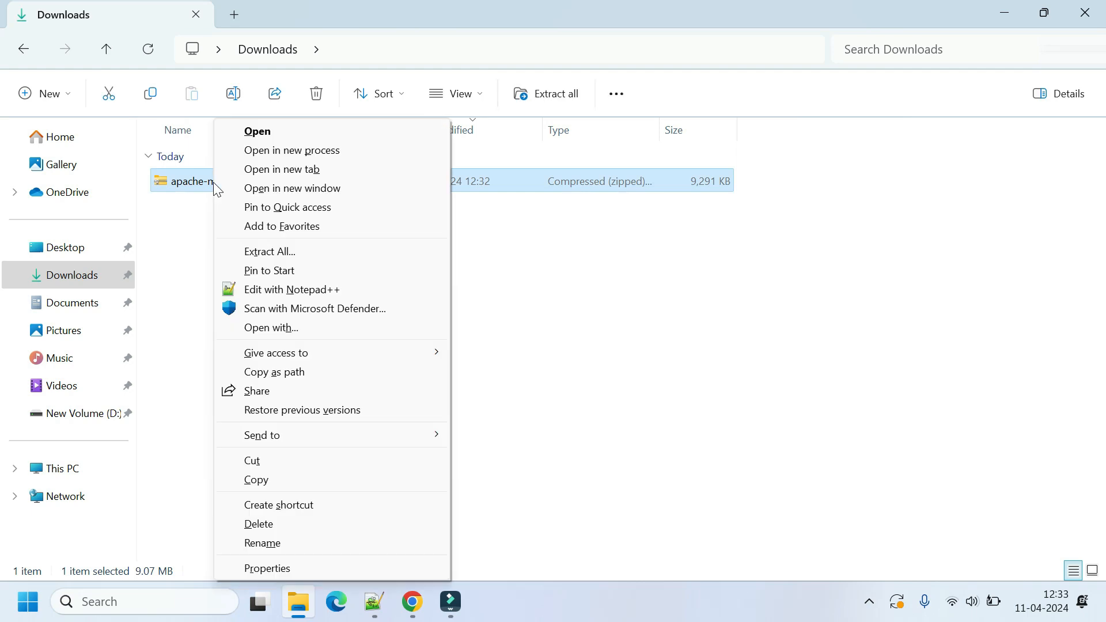
pyautogui.click(301, 254)
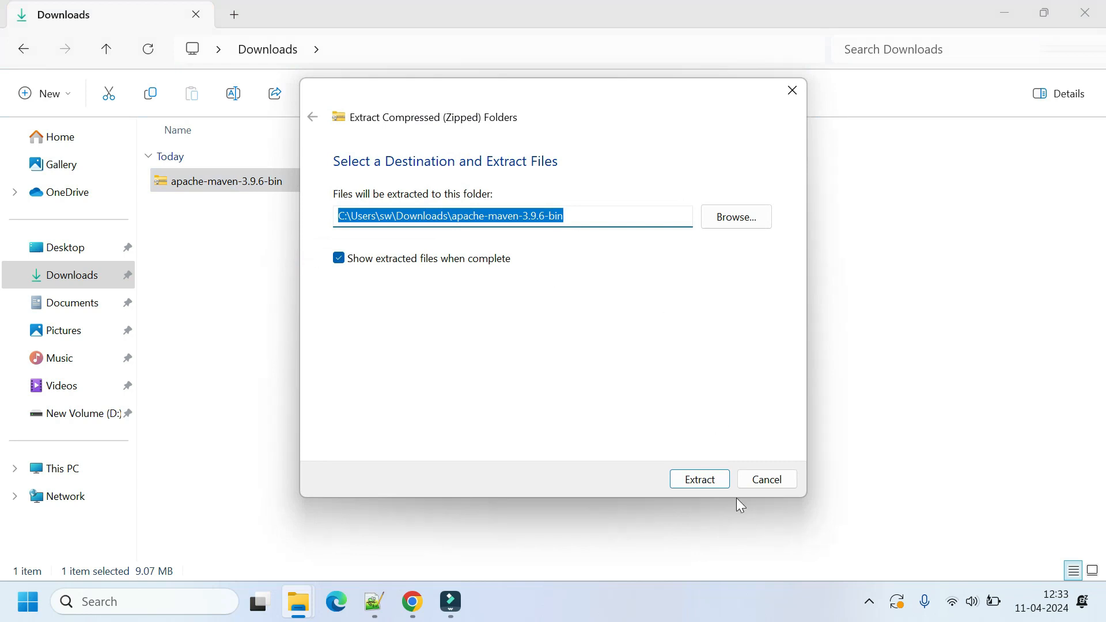
pyautogui.click(702, 485)
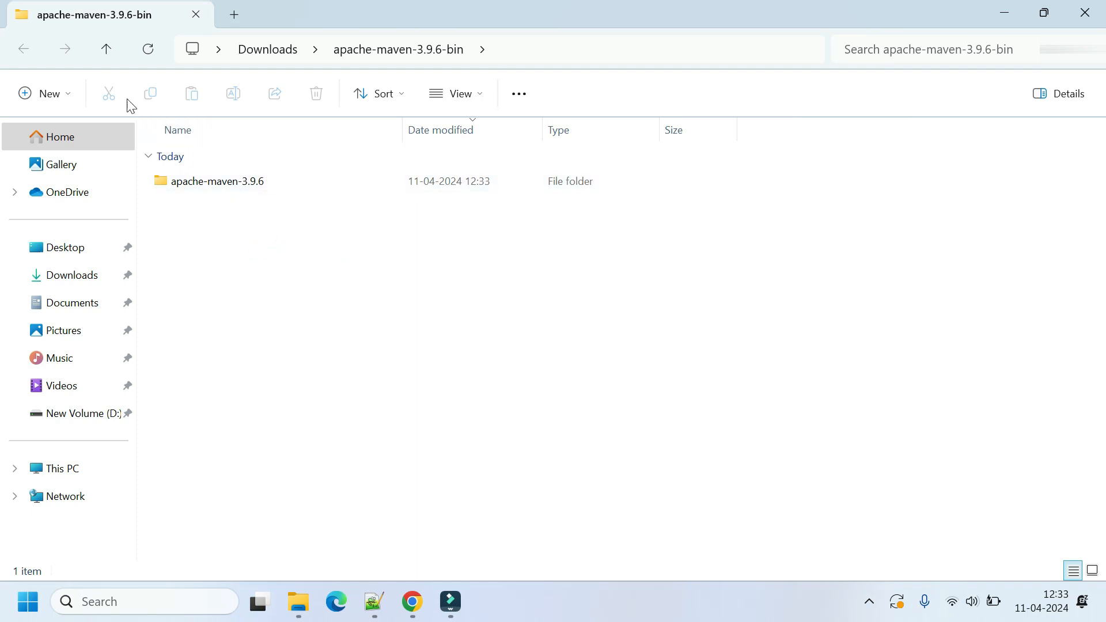
pyautogui.click(1083, 12)
# Examine the contents of the extracted apache-maven-3.9.6 folder and return to the Downloads folder
pyautogui.click(223, 236)
pyautogui.doubleClick(266, 214)
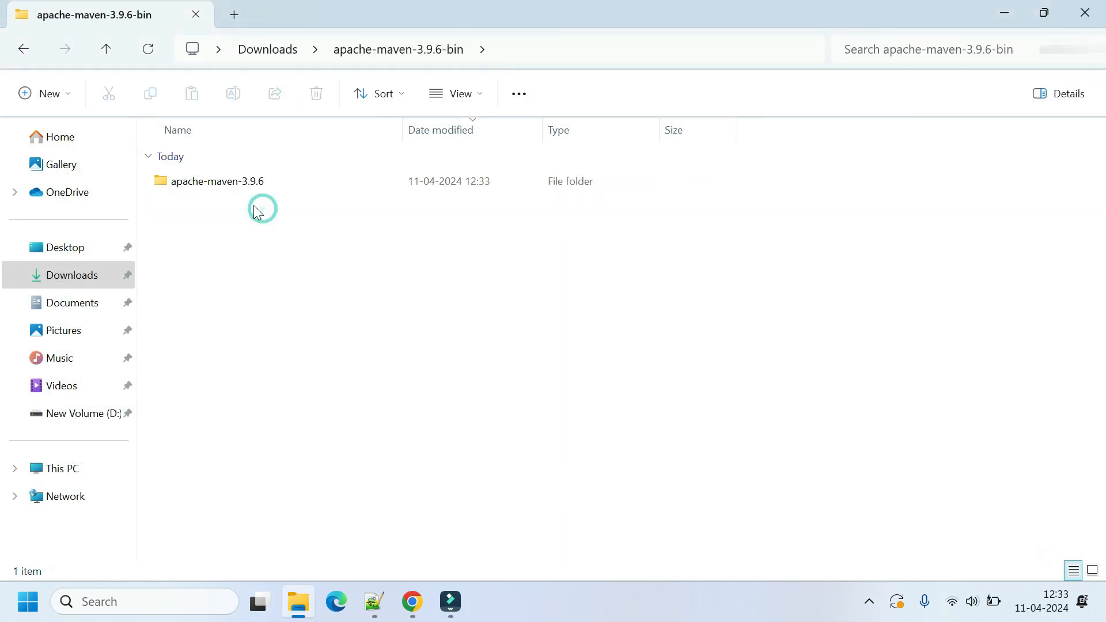
pyautogui.doubleClick(236, 183)
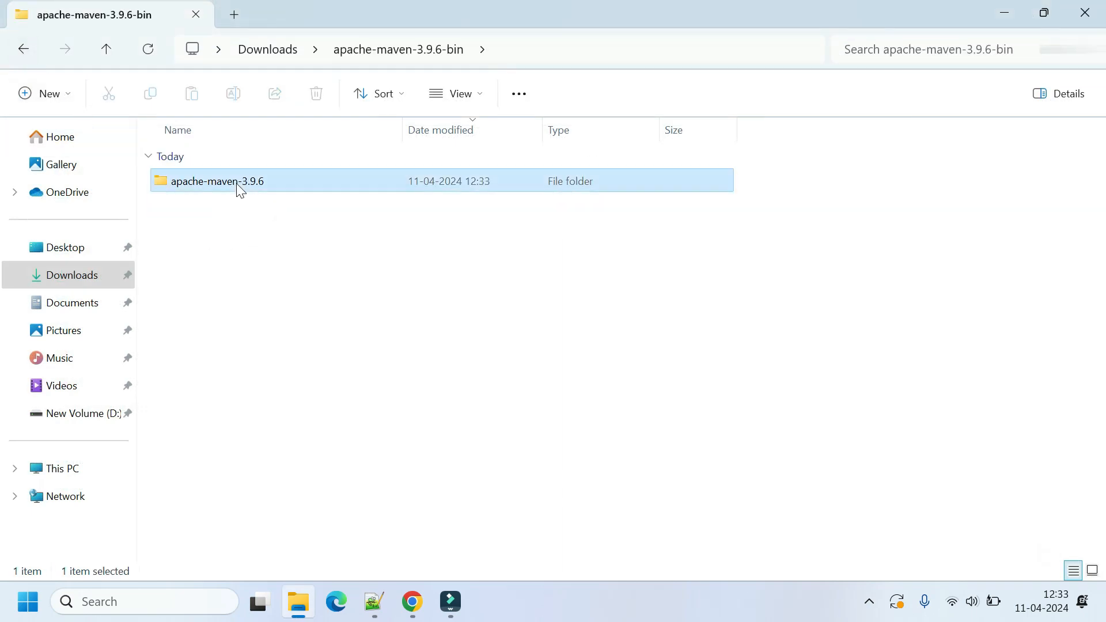
pyautogui.click(258, 427)
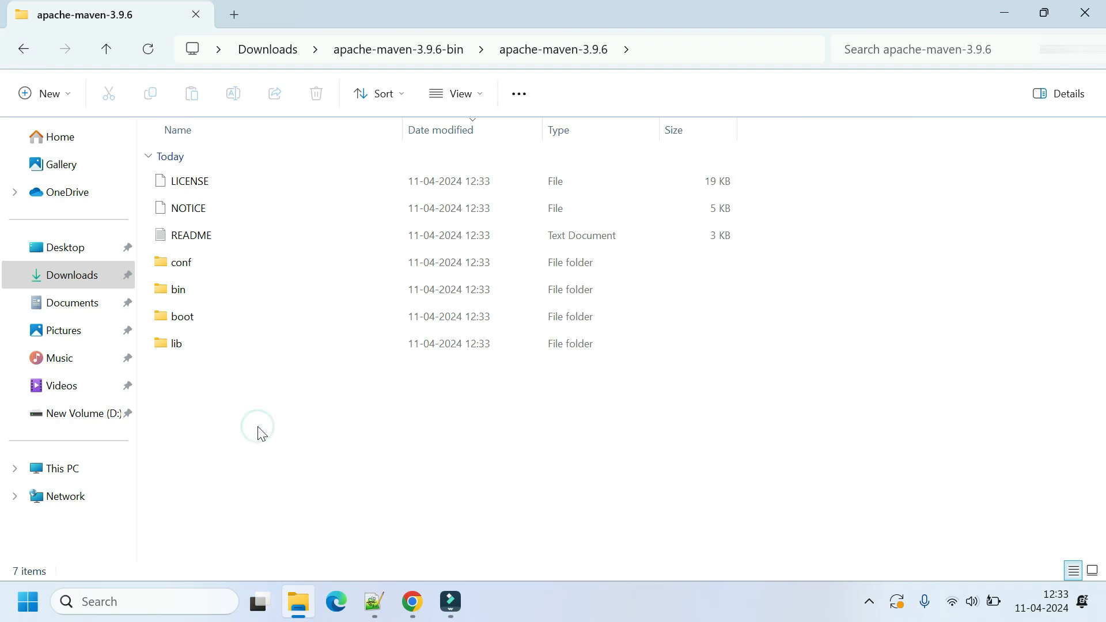
pyautogui.click(23, 52)
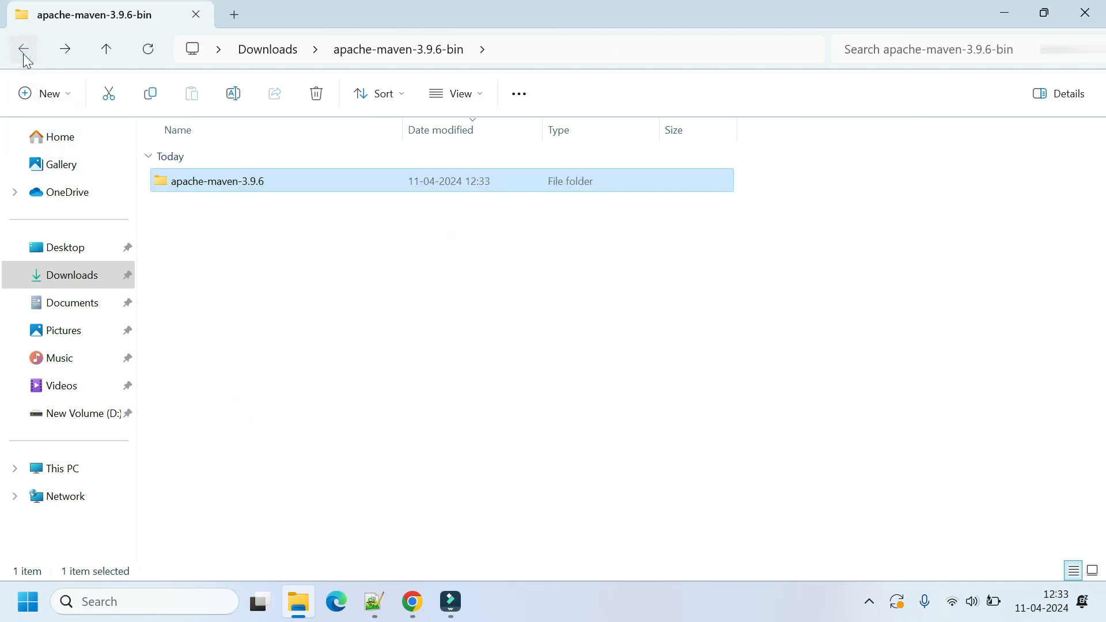
pyautogui.click(23, 52)
pyautogui.click(324, 423)
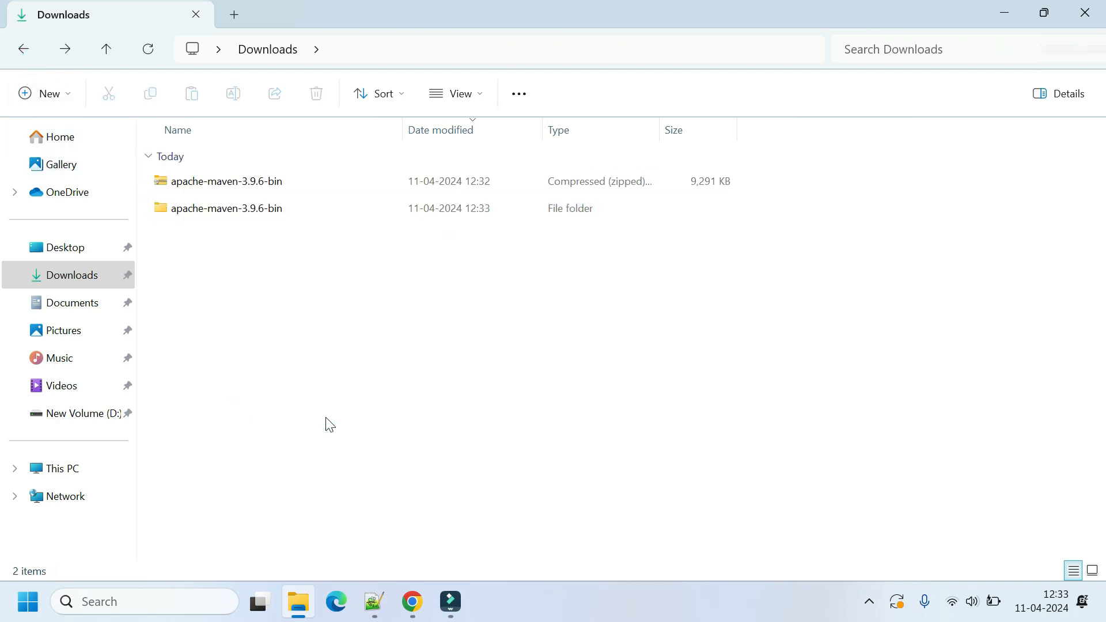
# Copy the apache-maven-3.9.6 folder from inside the extracted apache-maven-3.9.6-bin folder
pyautogui.doubleClick(249, 209)
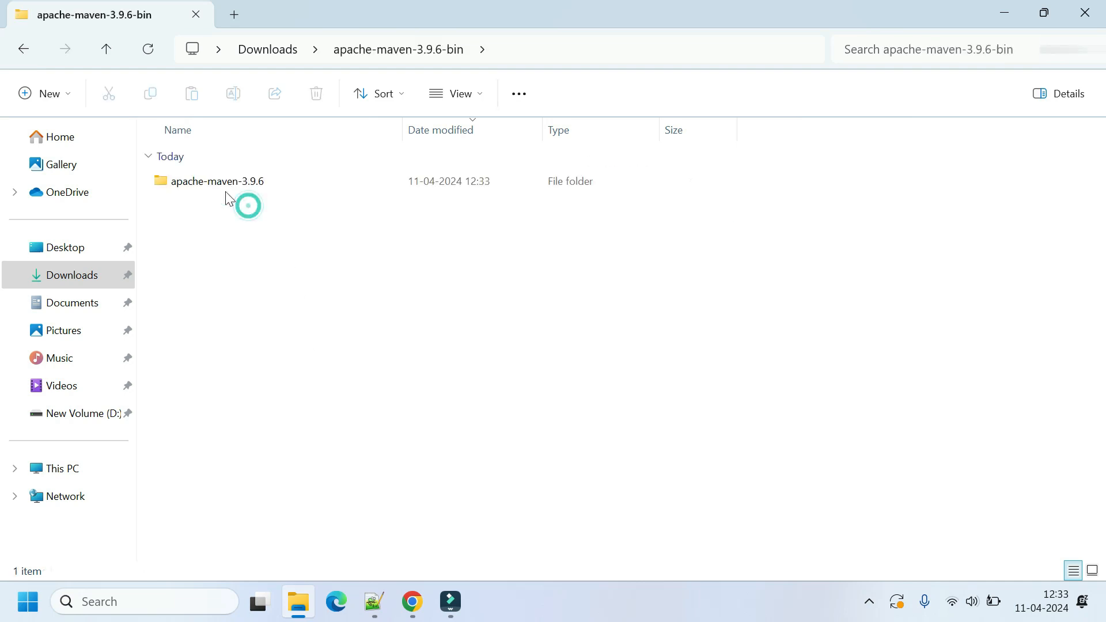
pyautogui.click(224, 190)
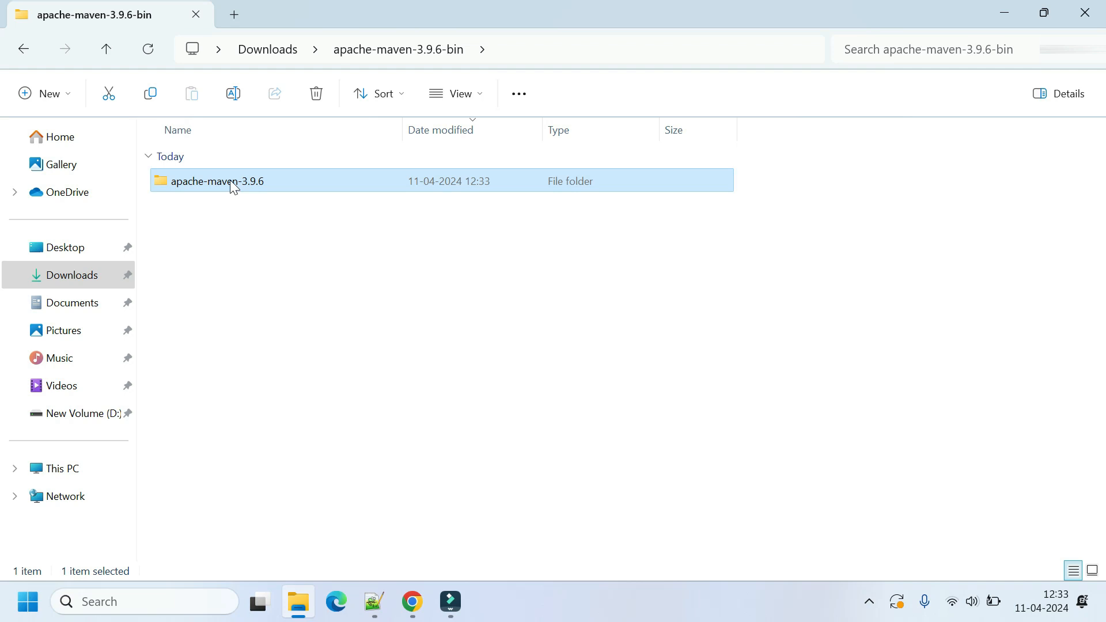
pyautogui.rightClick(233, 187)
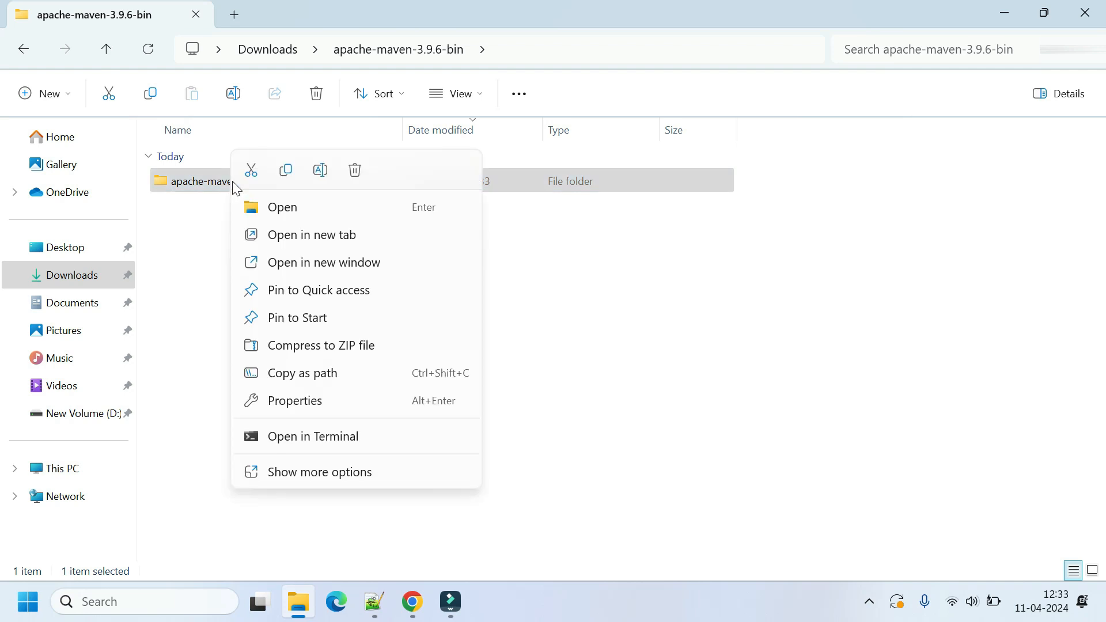
pyautogui.click(288, 174)
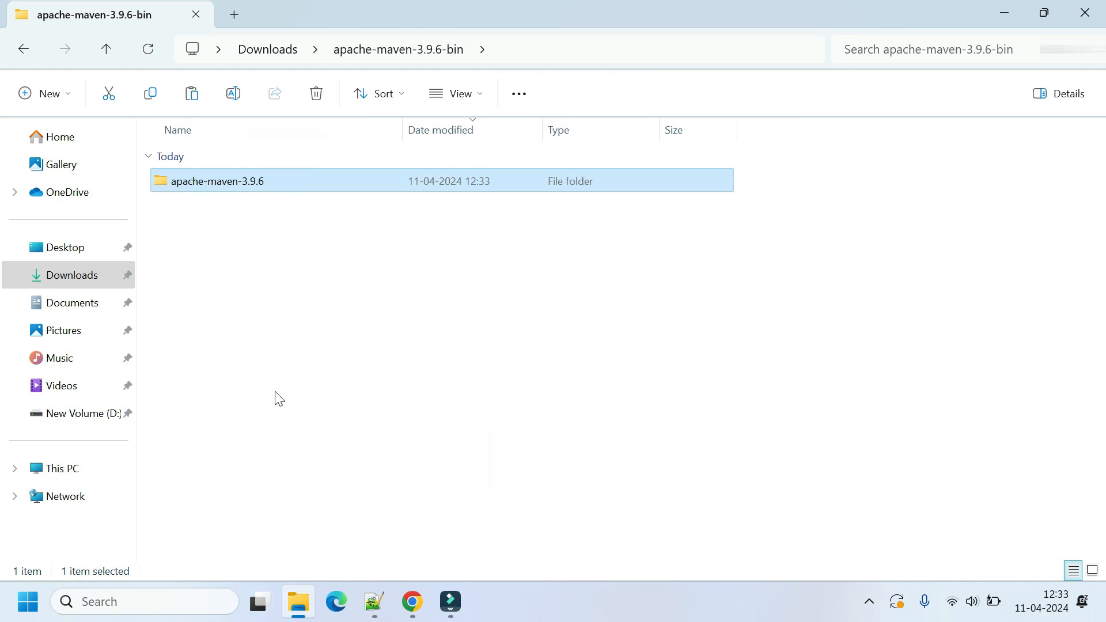
# Paste the copied apache-maven-3.9.6 folder into C:\Program Files, granting administrator permission for the copy
pyautogui.click(67, 467)
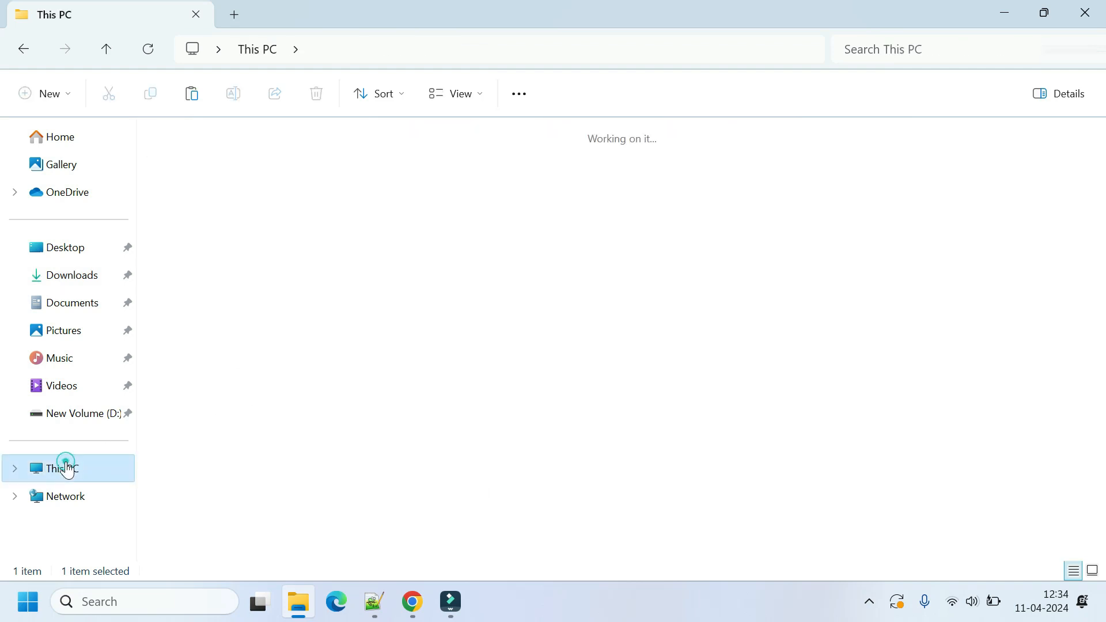
pyautogui.doubleClick(246, 187)
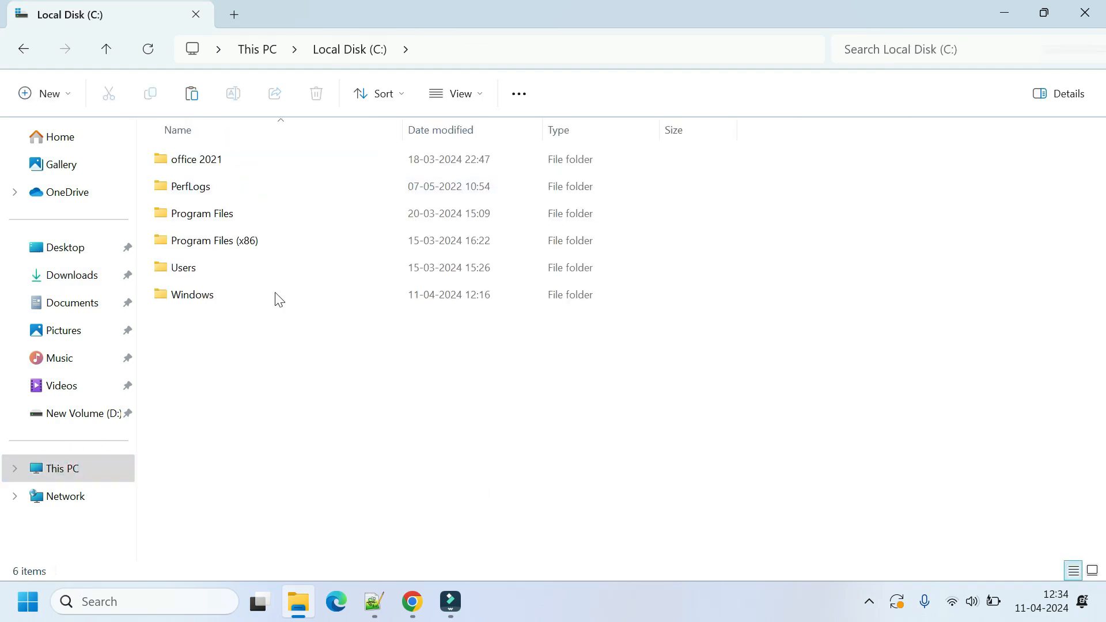
pyautogui.moveTo(225, 214)
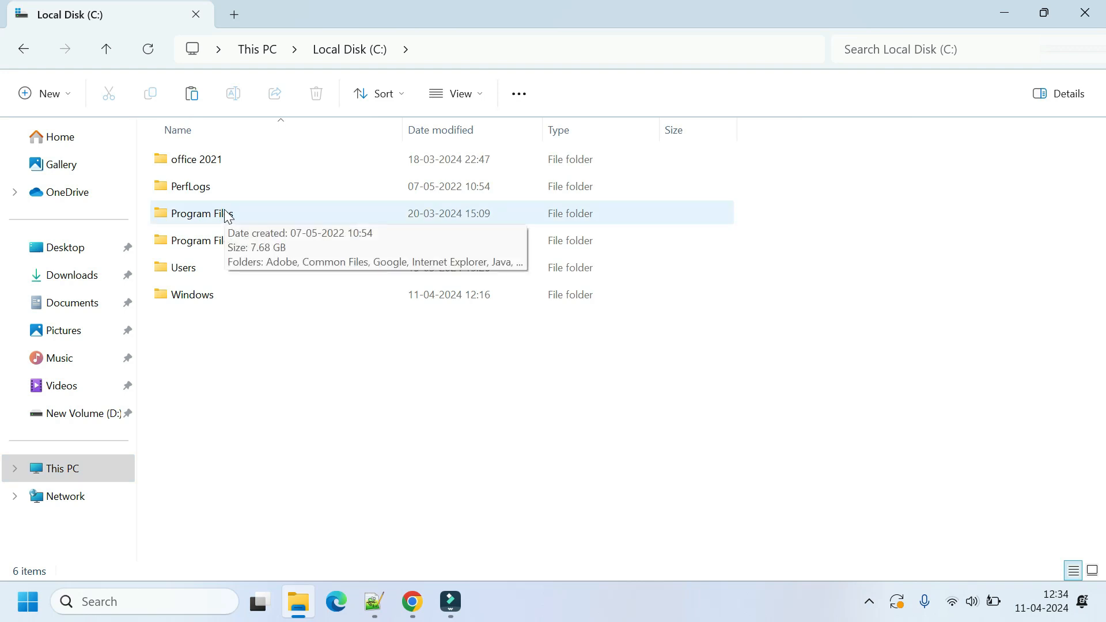
pyautogui.doubleClick(225, 213)
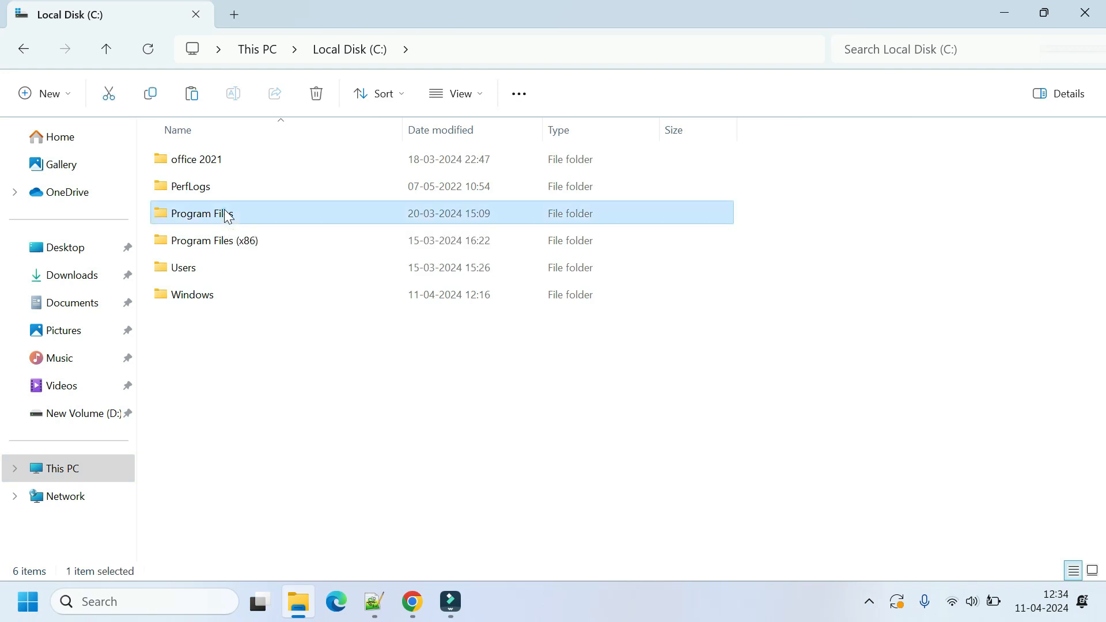
pyautogui.rightClick(852, 393)
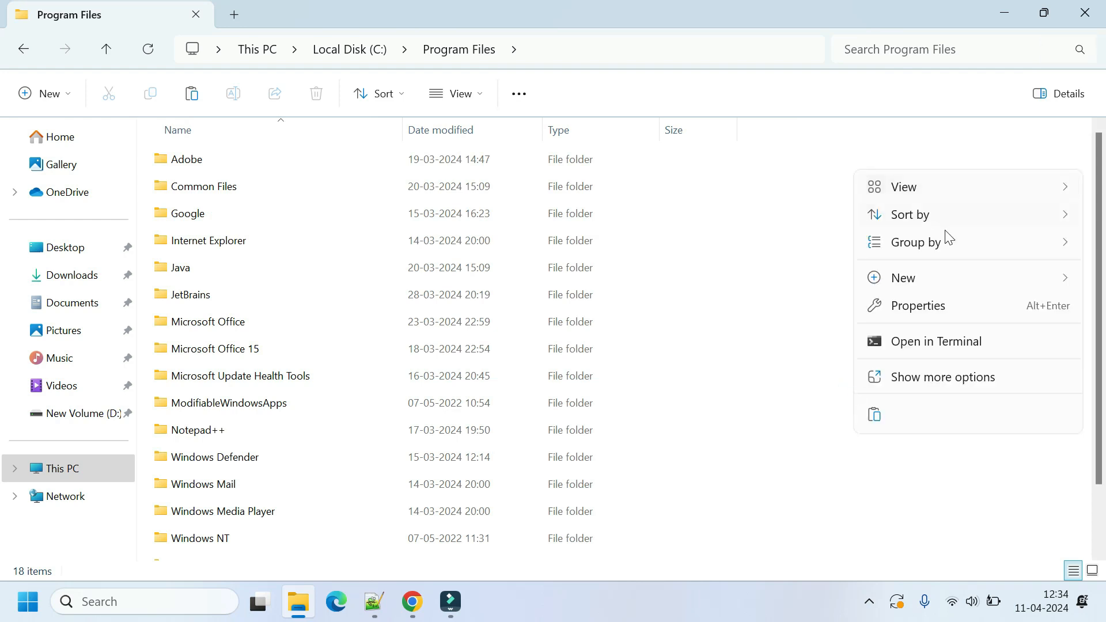
pyautogui.click(787, 375)
pyautogui.rightClick(786, 375)
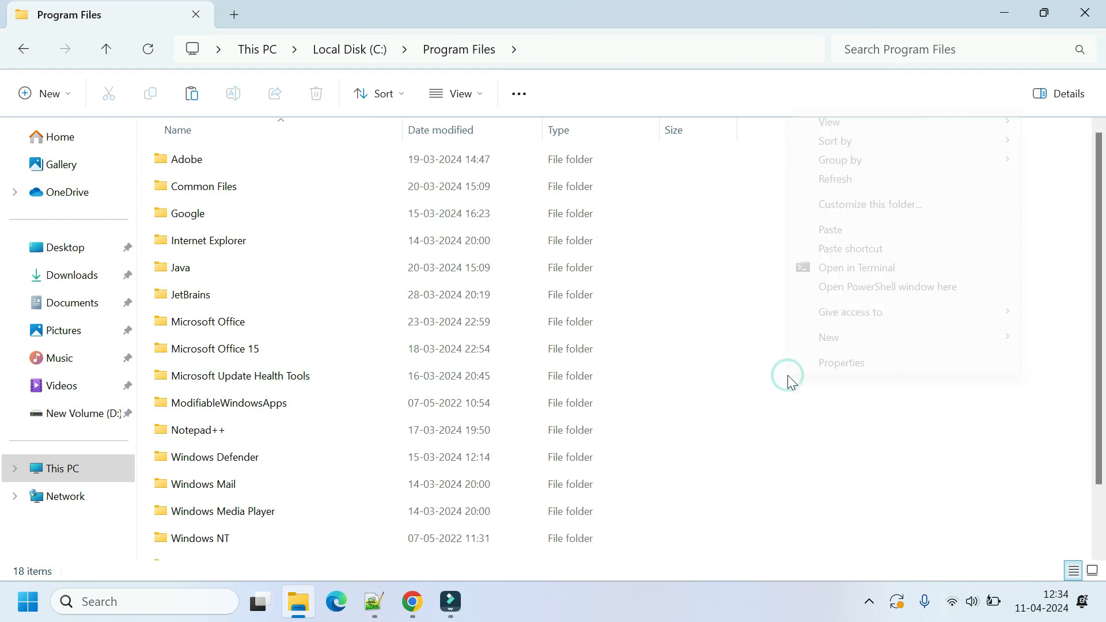
pyautogui.click(836, 228)
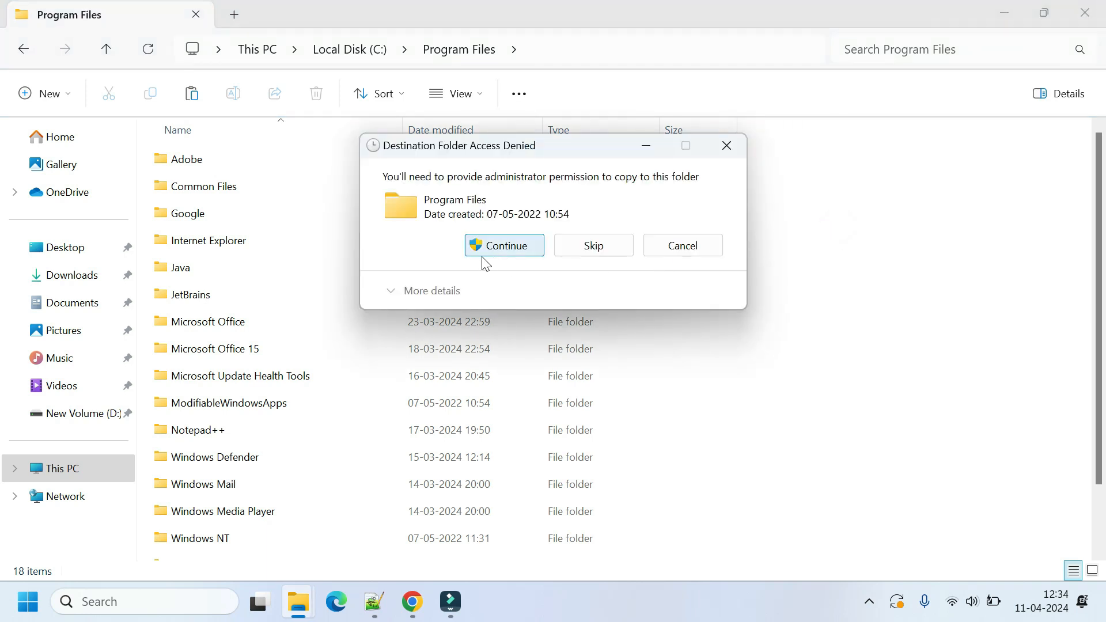
pyautogui.click(521, 245)
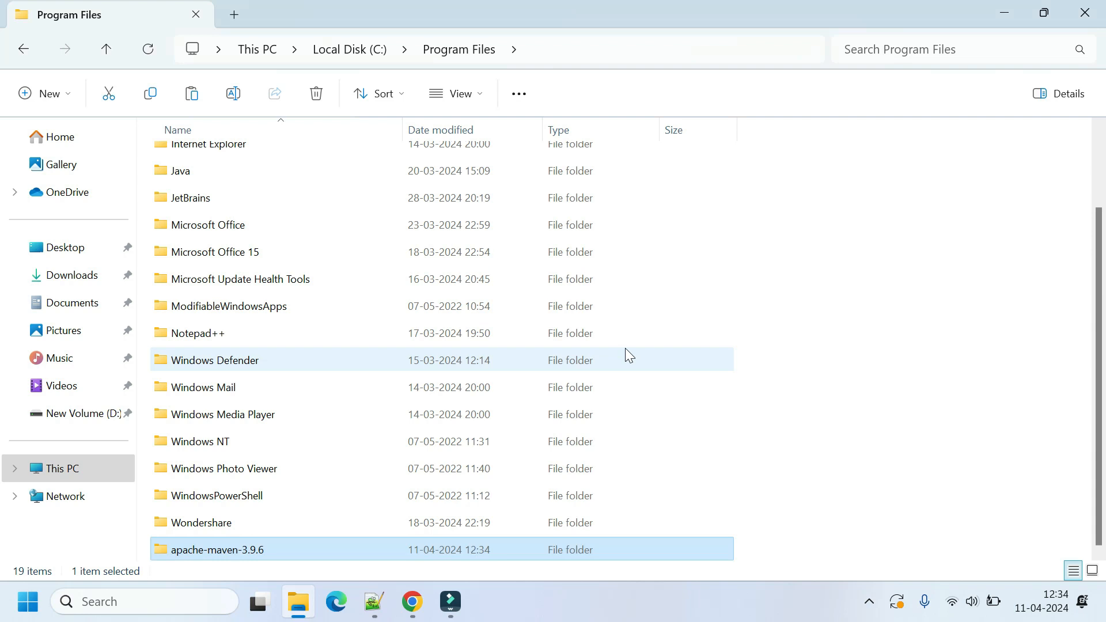
pyautogui.click(881, 391)
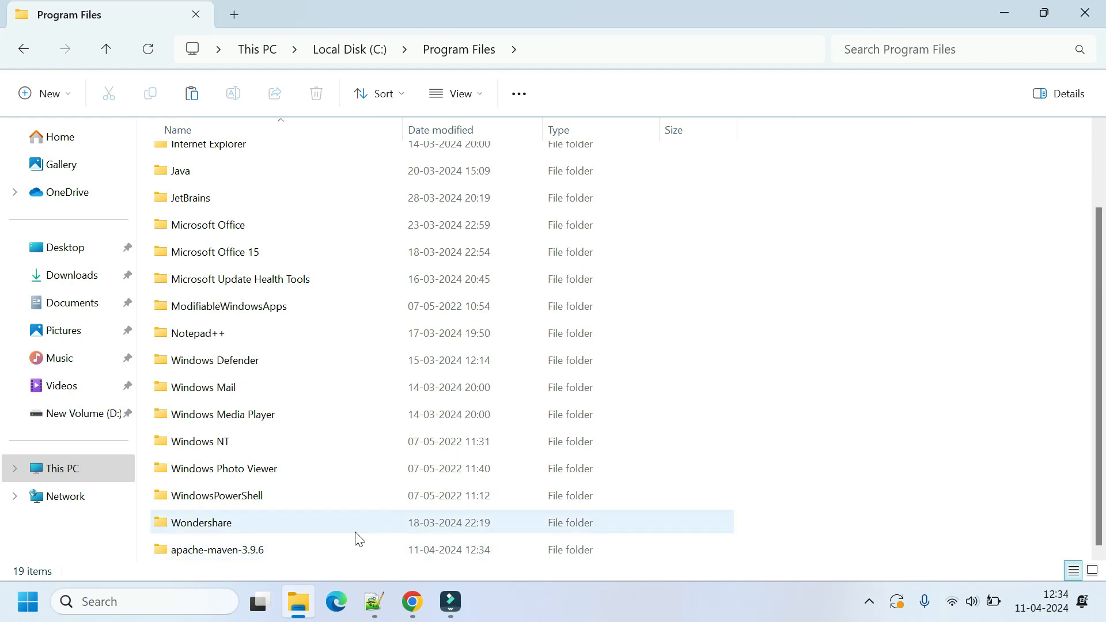
# Open the bin folder inside the pasted apache-maven-3.9.6 folder and copy its full path
pyautogui.doubleClick(294, 546)
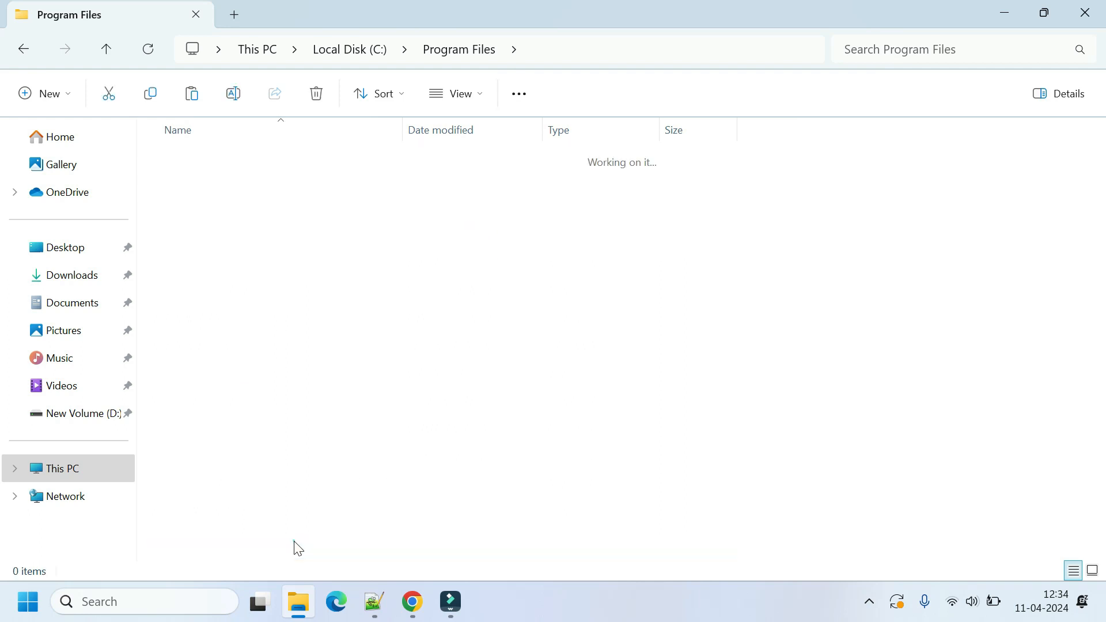
pyautogui.doubleClick(271, 154)
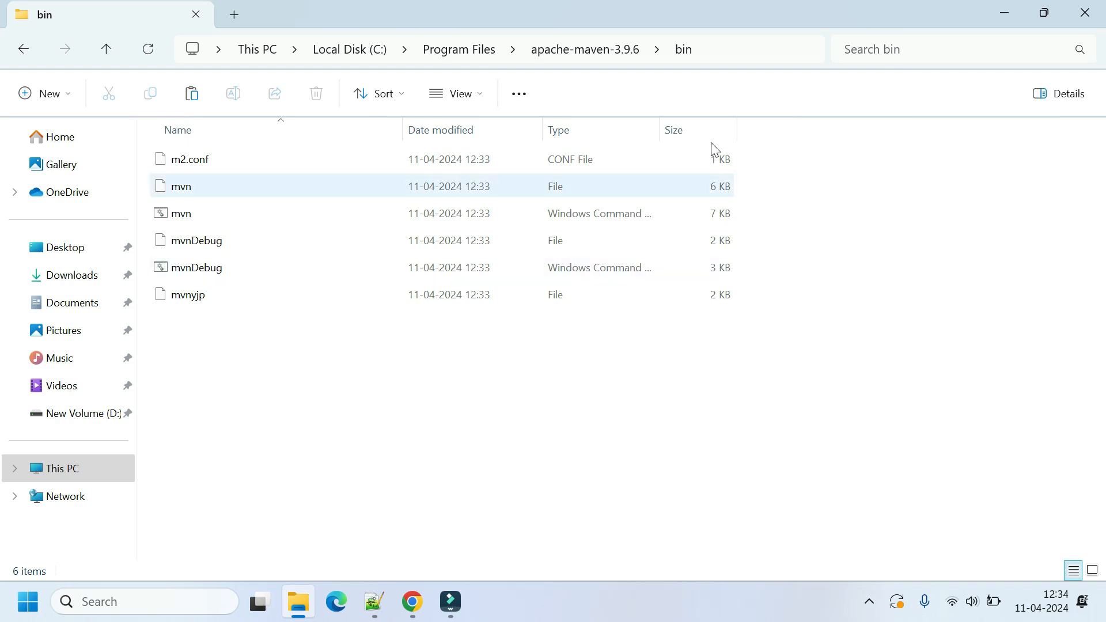
pyautogui.click(712, 56)
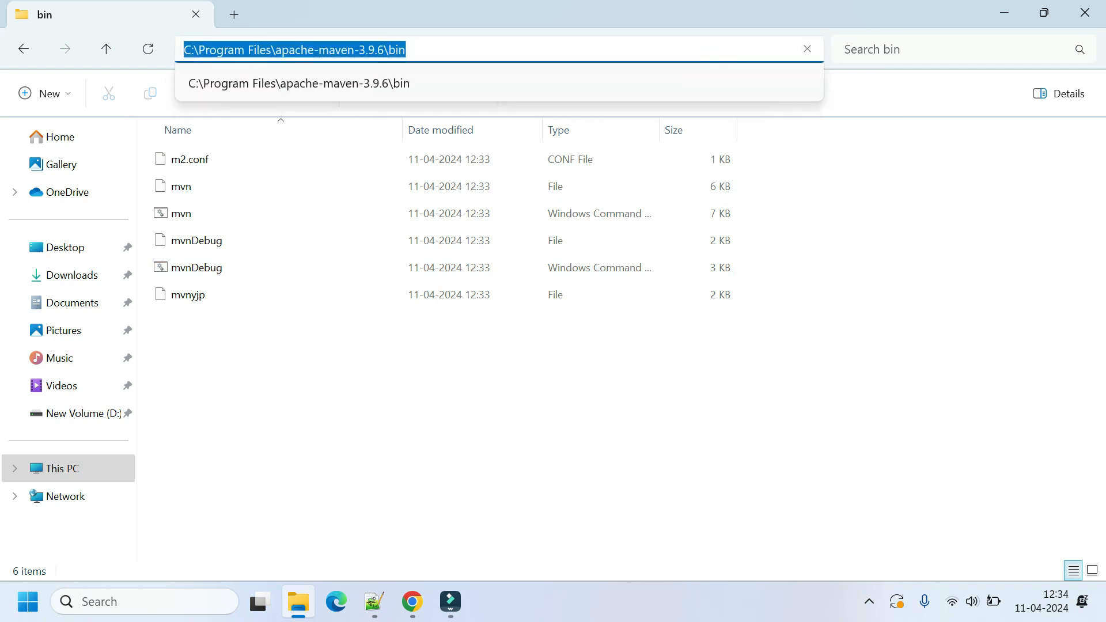
pyautogui.rightClick(379, 51)
pyautogui.click(433, 95)
# Search Windows for "env" and open the system's Environment Variables settings
pyautogui.click(145, 603)
pyautogui.write('env')
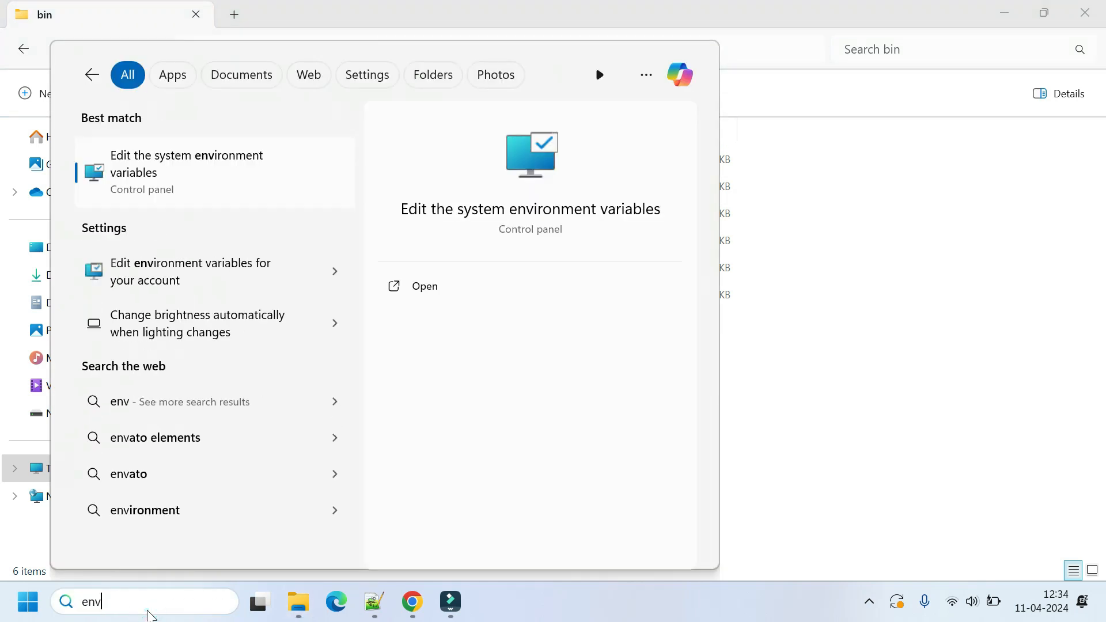
pyautogui.click(206, 173)
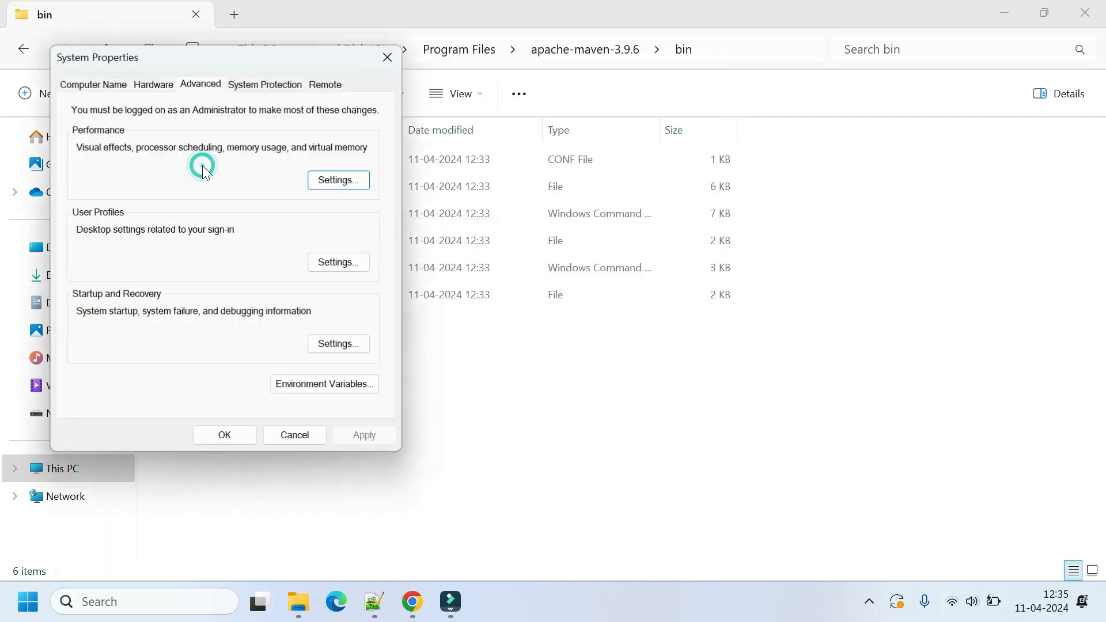
pyautogui.click(321, 387)
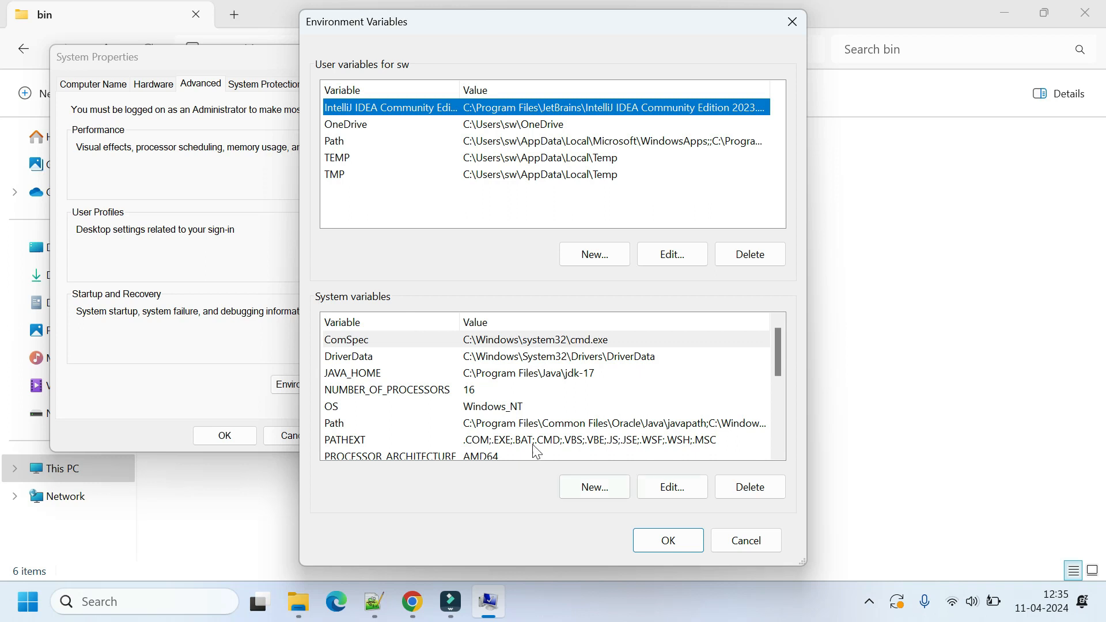
# Add C:\Program Files\apache-maven-3.9.6\bin as a new entry in the system Path variable and confirm the edit
pyautogui.scroll(-3, 445, 439)
pyautogui.scroll(1, 445, 439)
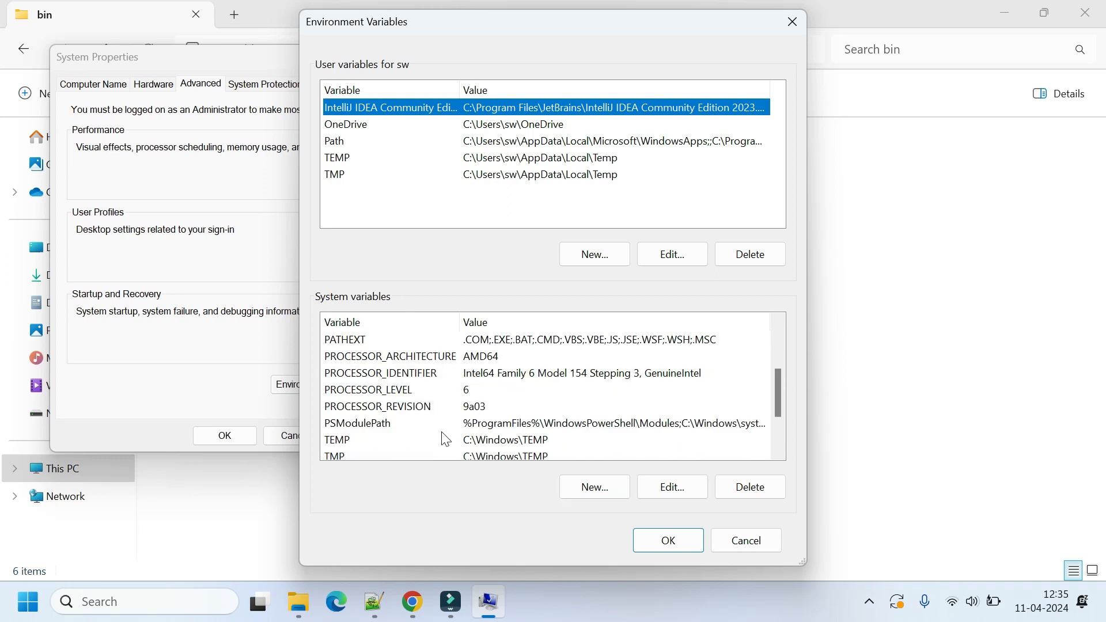
pyautogui.scroll(2, 444, 439)
pyautogui.click(343, 424)
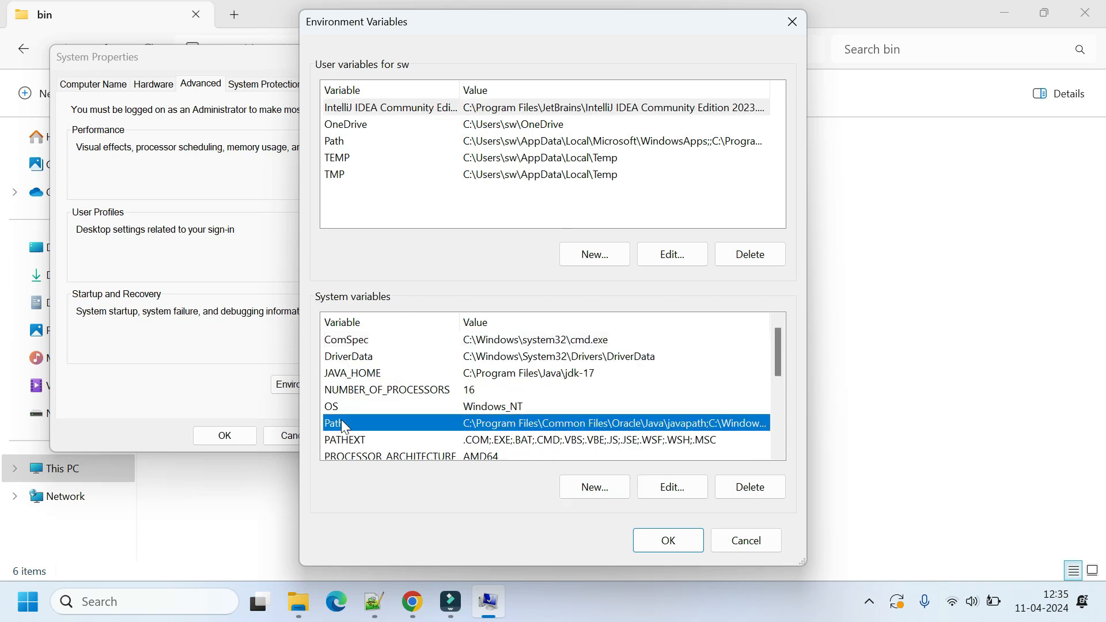
pyautogui.click(689, 487)
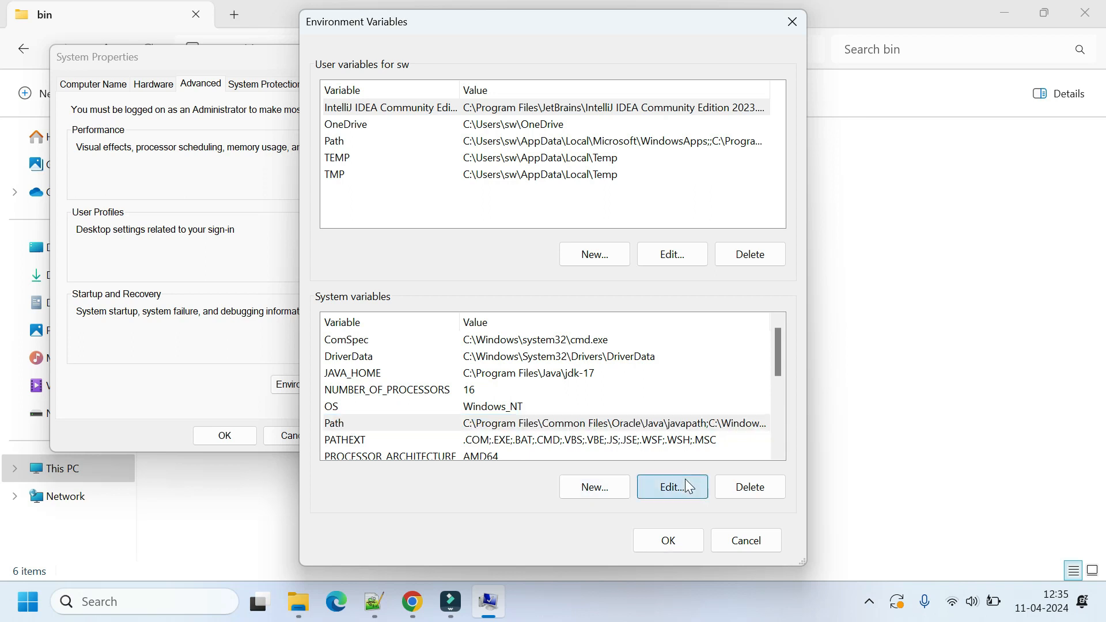
pyautogui.click(737, 115)
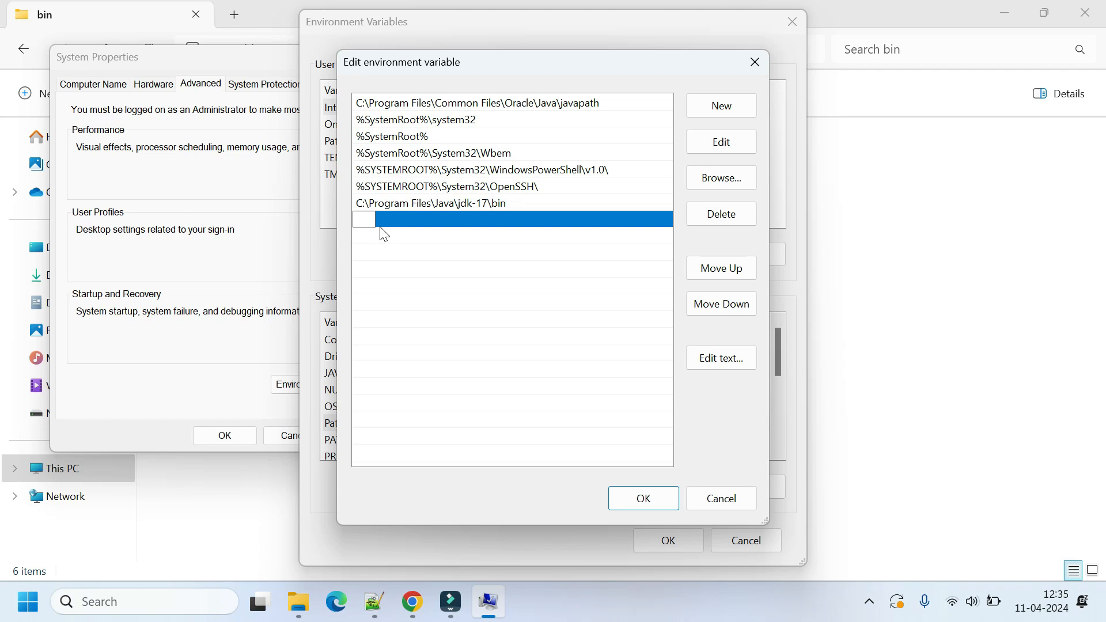
pyautogui.hotkey('ctrl', 'v')
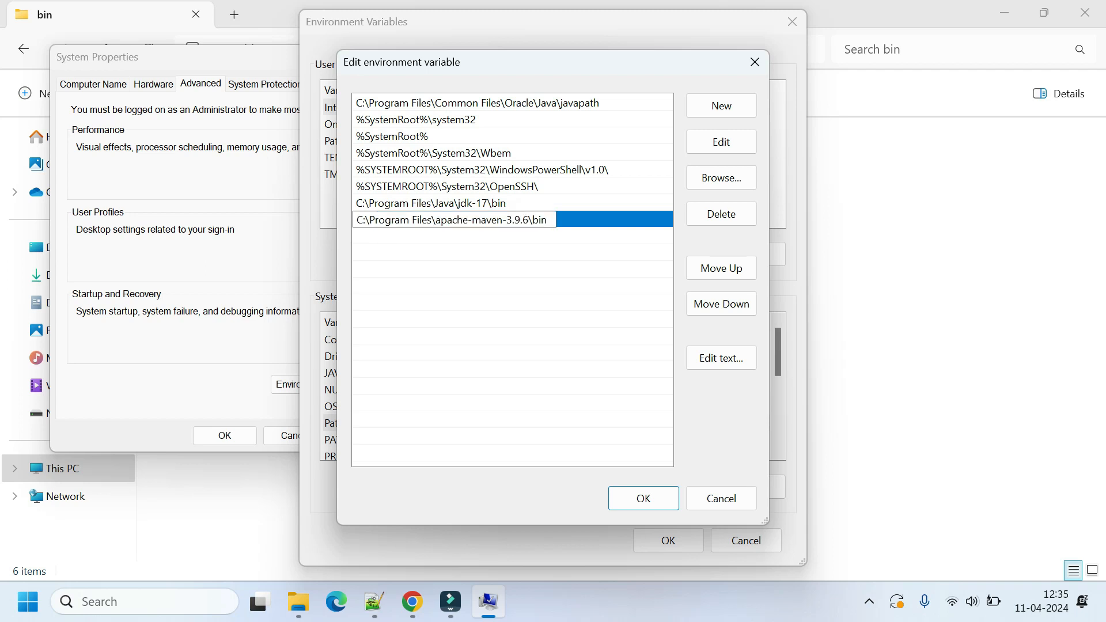
pyautogui.click(638, 500)
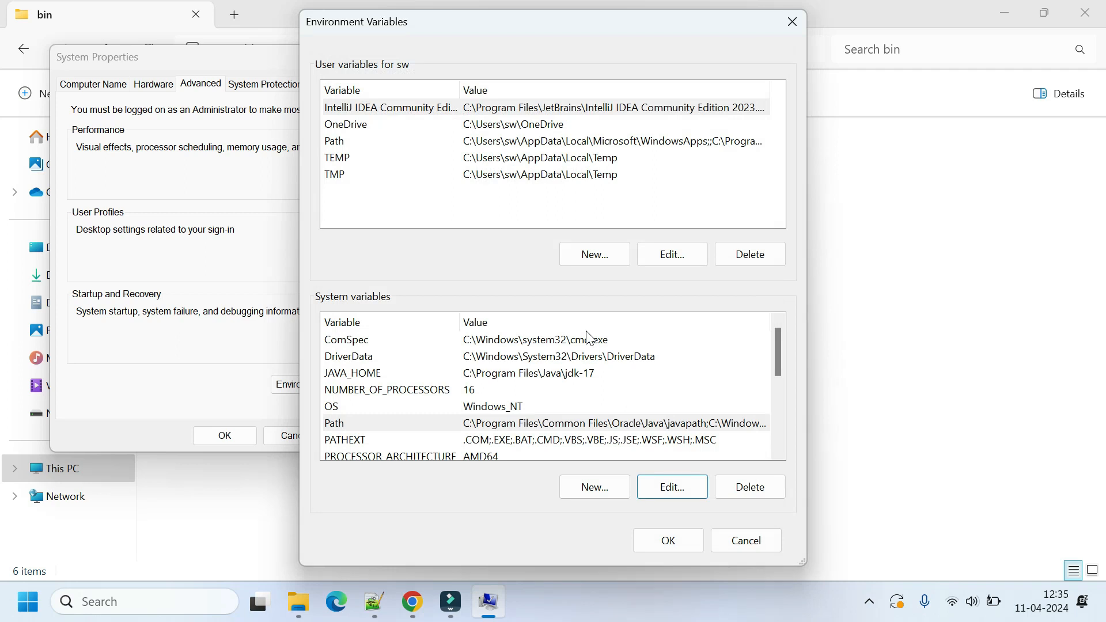
# Start a new system variable and name it MAVEN_HOME
pyautogui.click(597, 495)
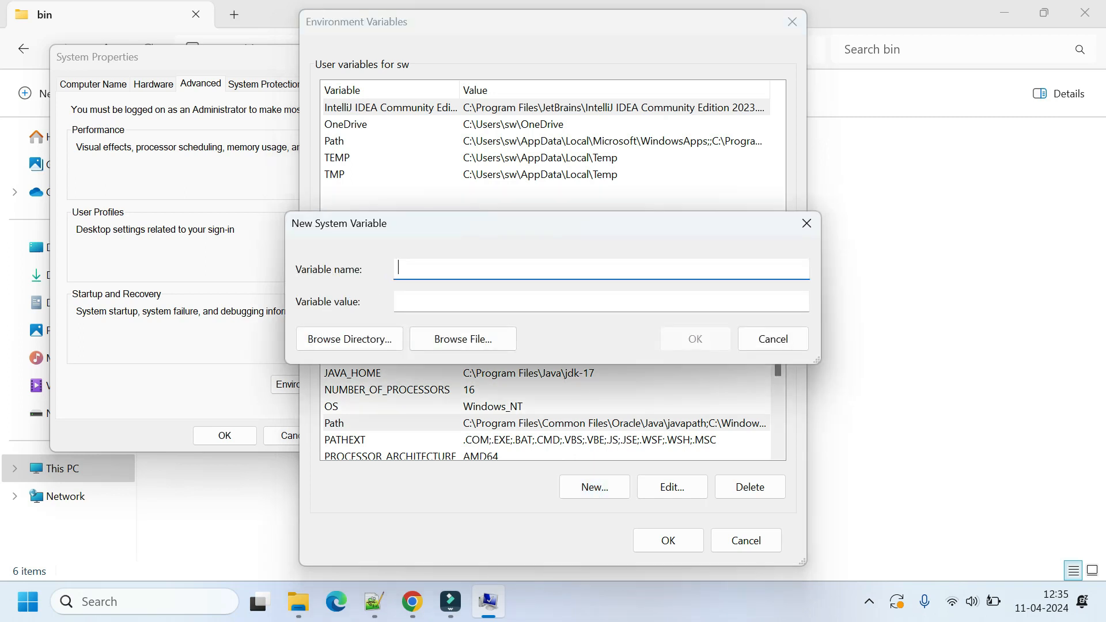
pyautogui.write('MAVEN-')
pyautogui.press('BackSpace')
pyautogui.write('_HOME')
pyautogui.press('Tab')
# Switch to File Explorer, go back to the apache-maven-3.9.6 folder in Program Files and copy its full path
pyautogui.click(850, 322)
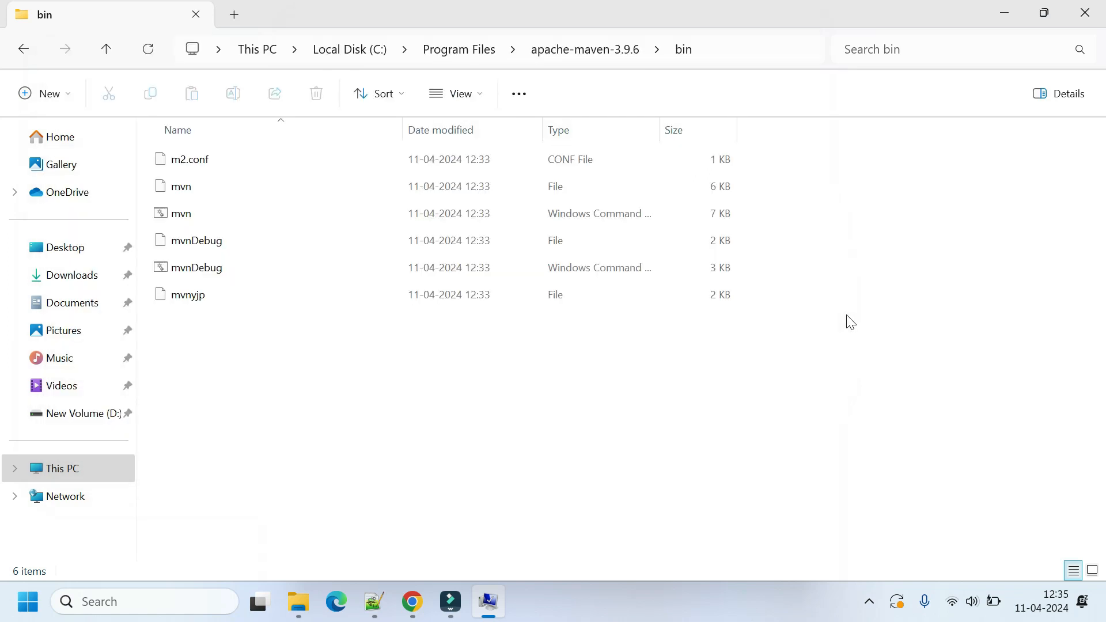
pyautogui.click(23, 49)
pyautogui.click(377, 492)
pyautogui.click(733, 49)
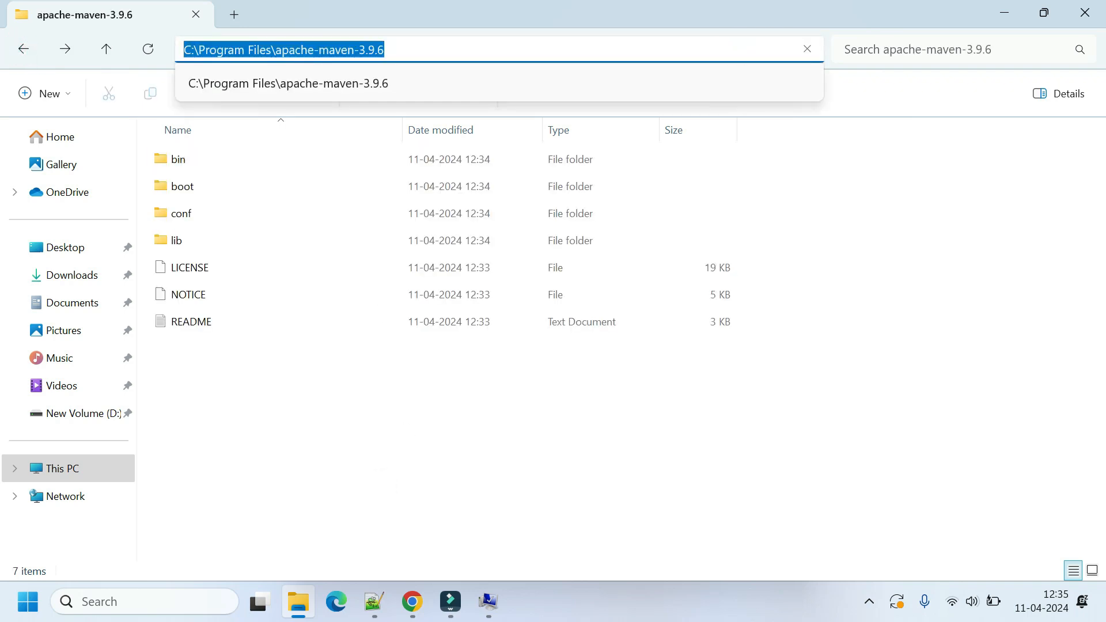
pyautogui.click(385, 455)
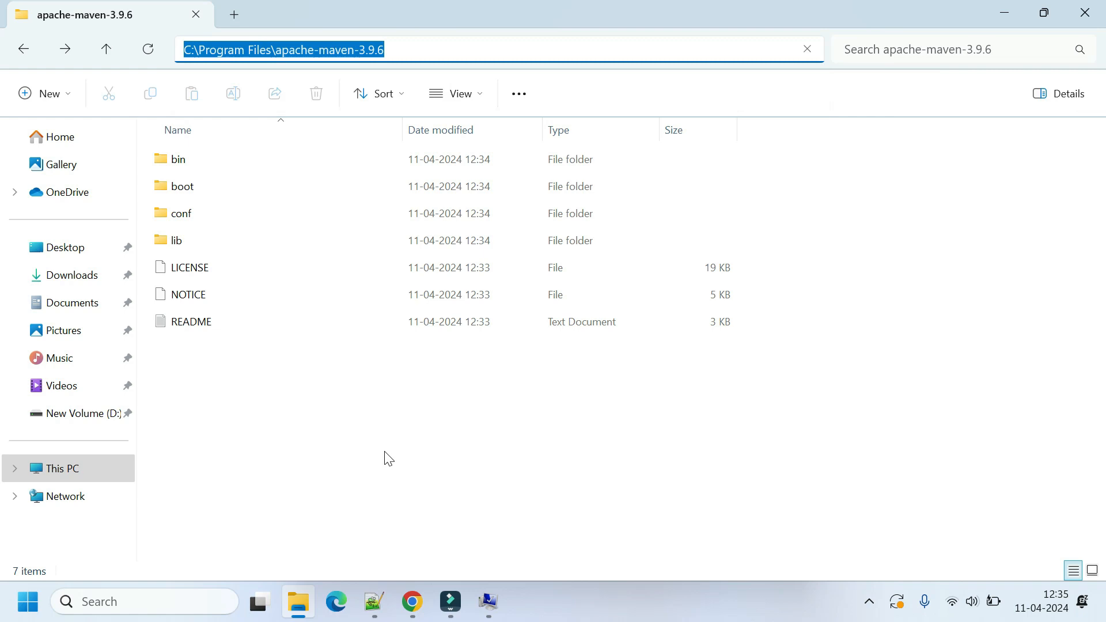
pyautogui.click(694, 59)
pyautogui.rightClick(317, 58)
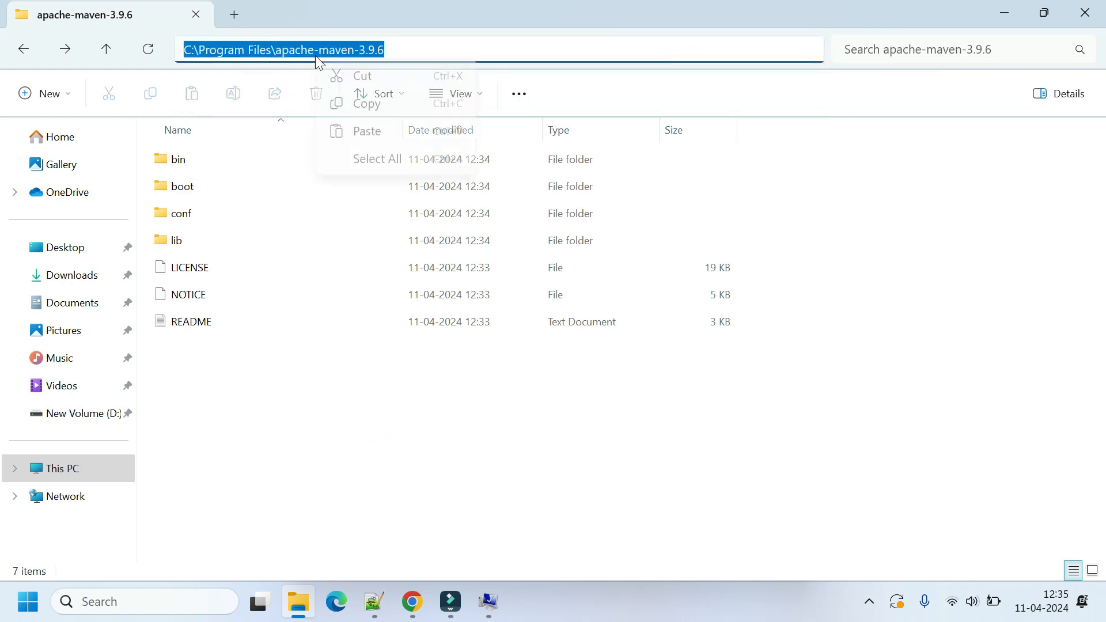
pyautogui.click(375, 109)
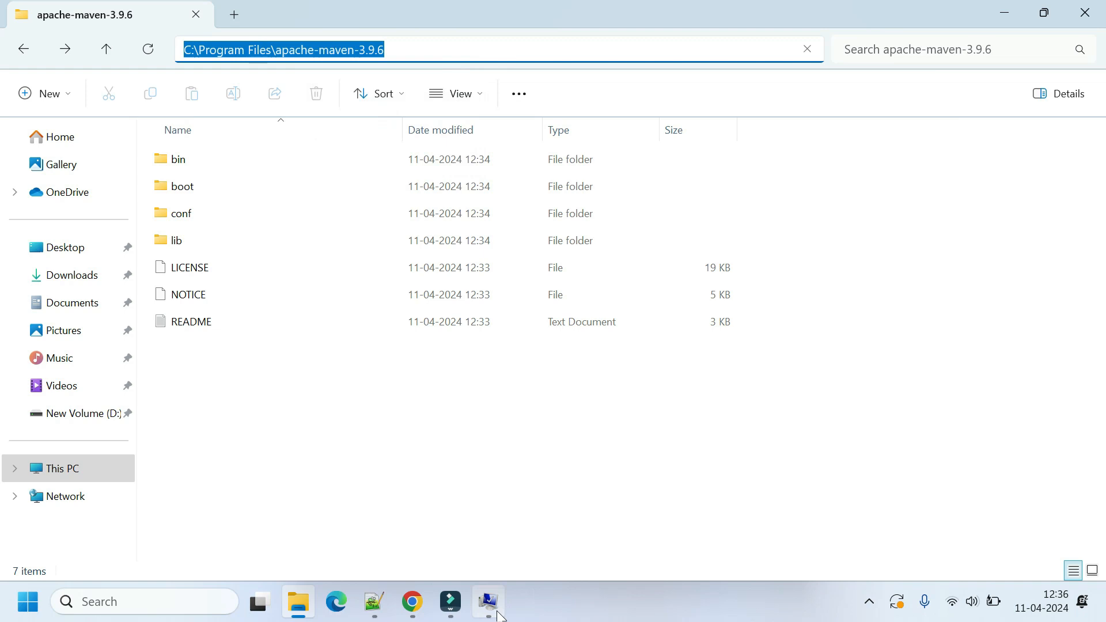
# Return to the new variable, set MAVEN_HOME to C:\Program Files\apache-maven-3.9.6, and save all environment variable changes
pyautogui.click(495, 612)
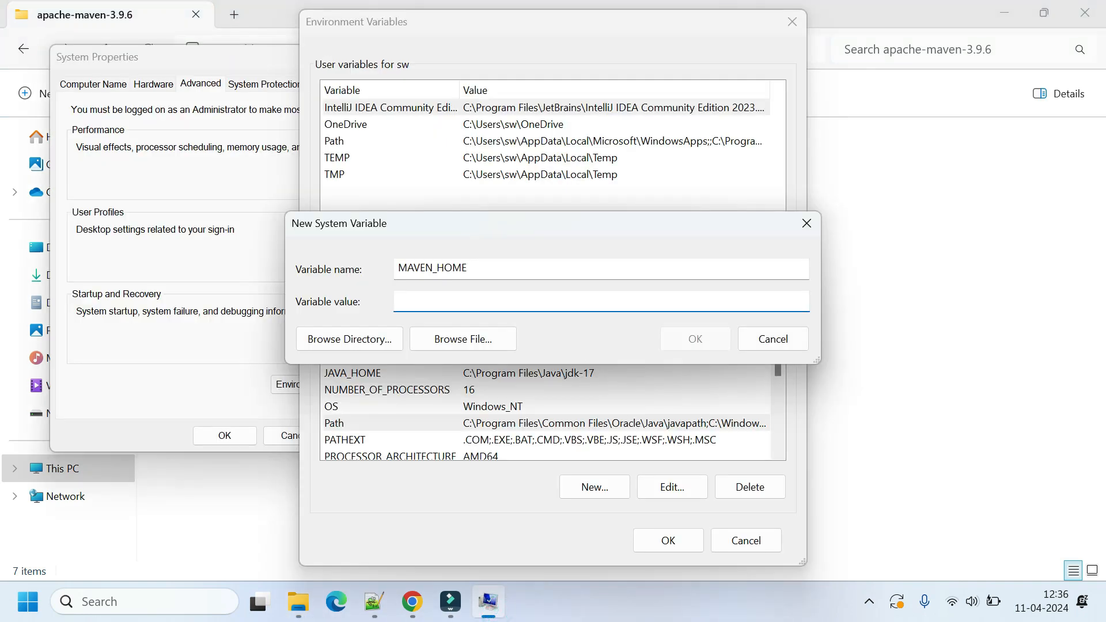
pyautogui.hotkey('ctrl', 'v')
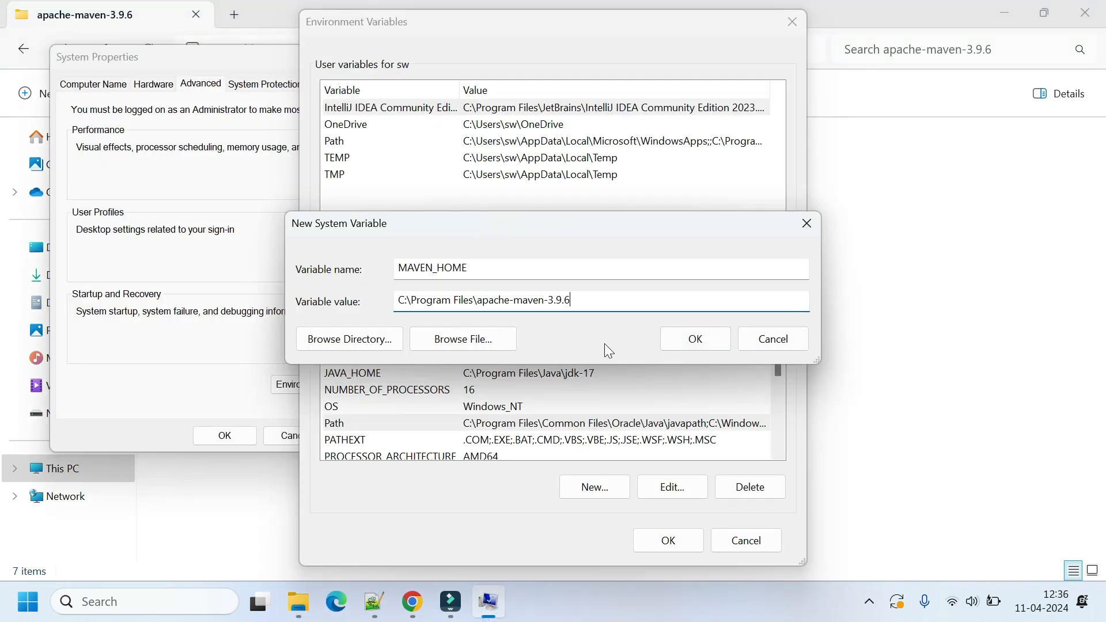
pyautogui.click(719, 343)
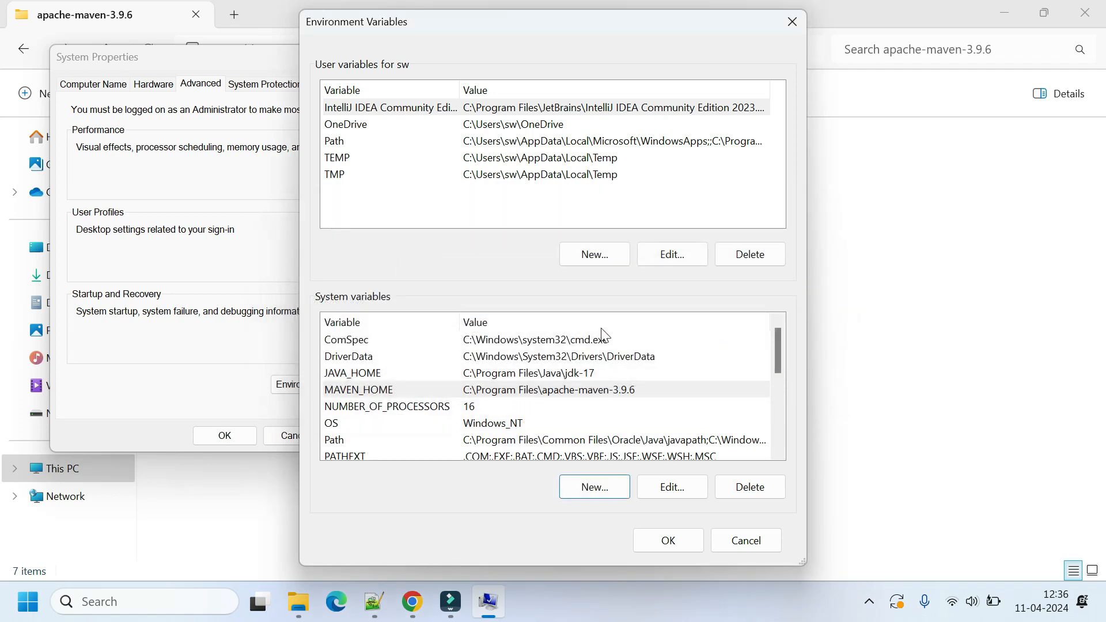
pyautogui.click(670, 533)
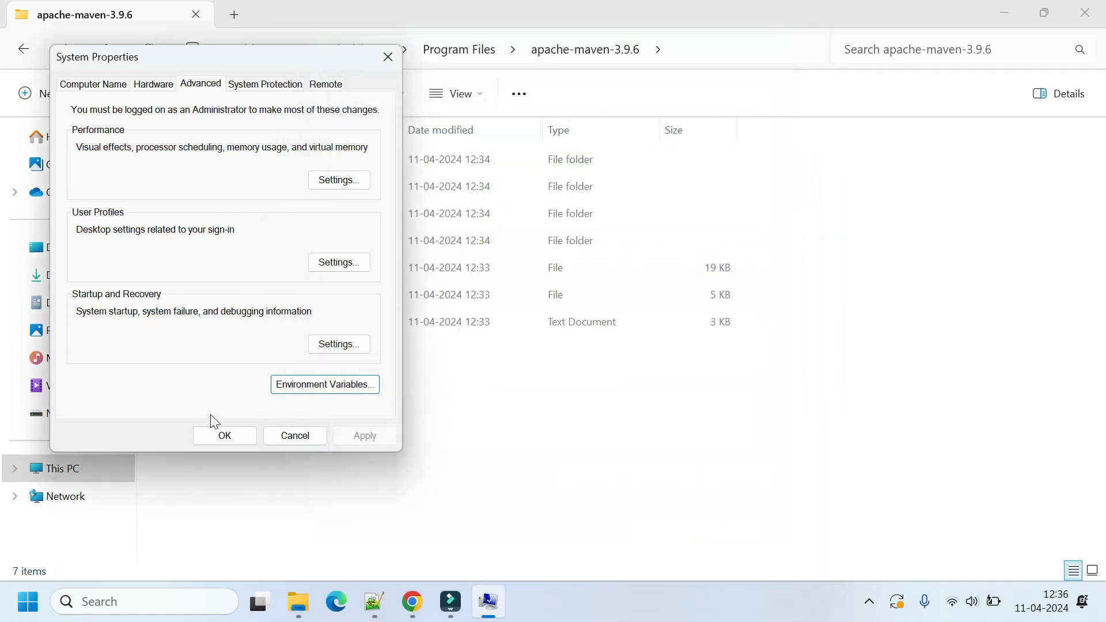
pyautogui.click(238, 442)
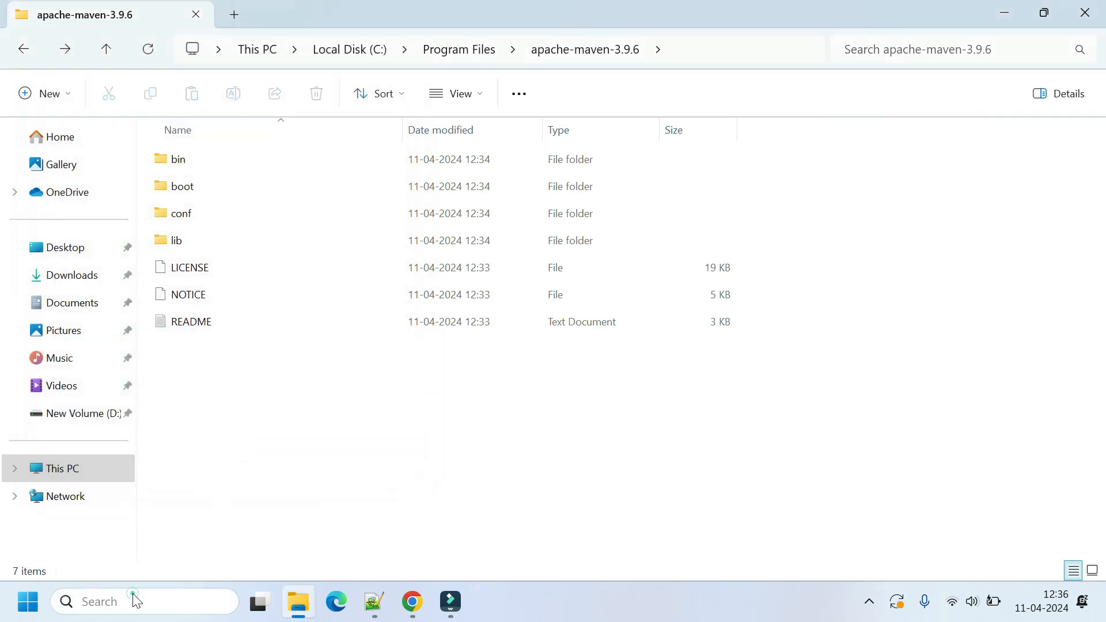
# Open Command Prompt and check the Maven installation with mvn --version
pyautogui.click(135, 599)
pyautogui.write('CMD')
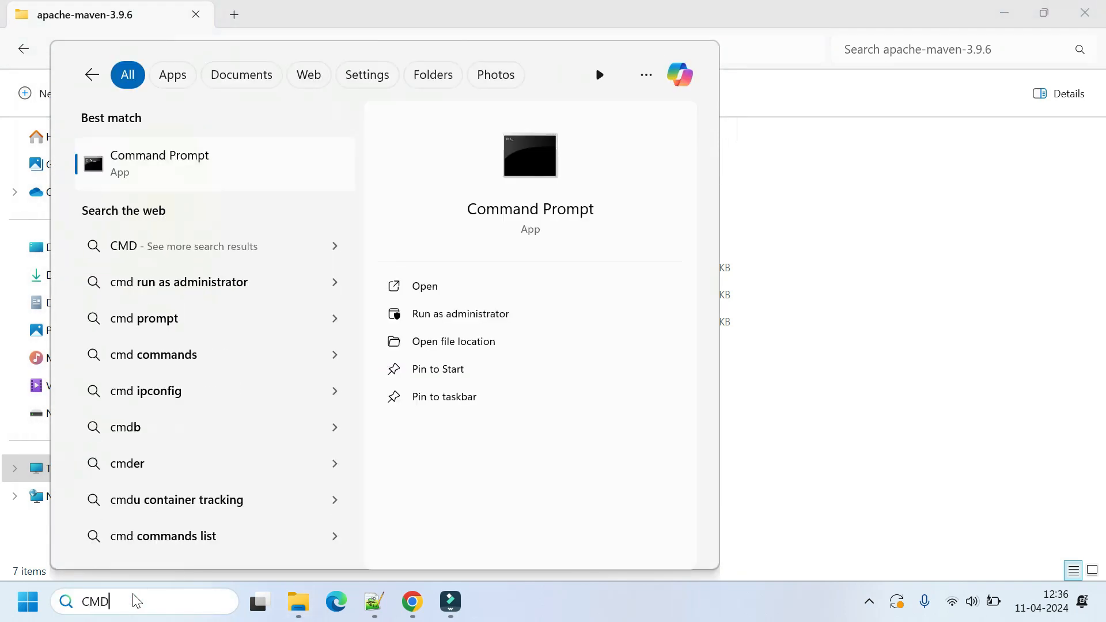
pyautogui.click(222, 168)
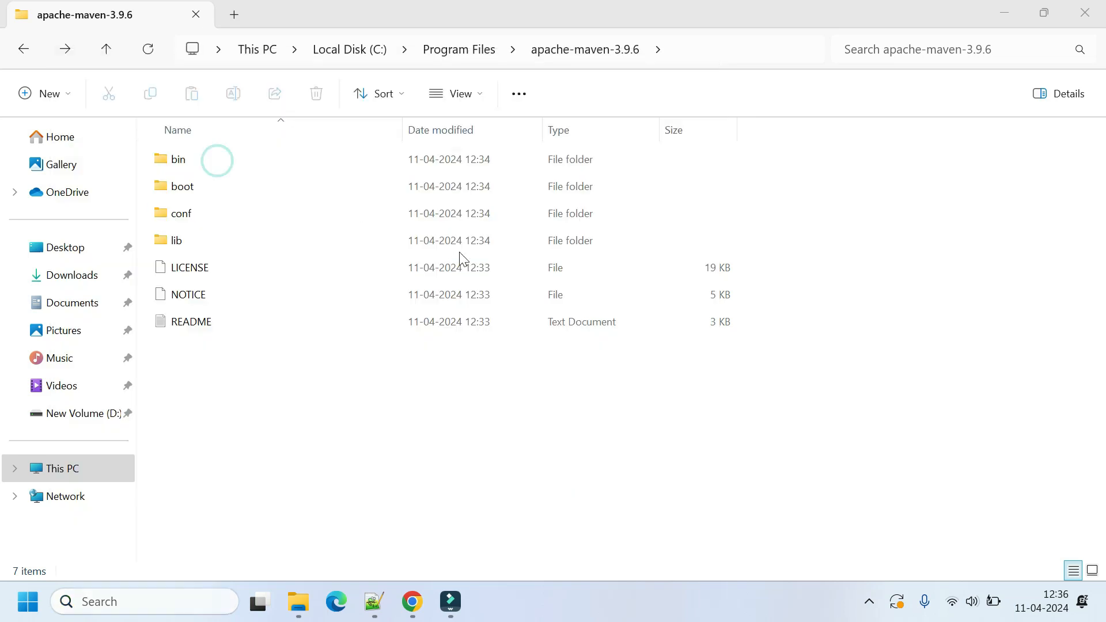
pyautogui.write('mv')
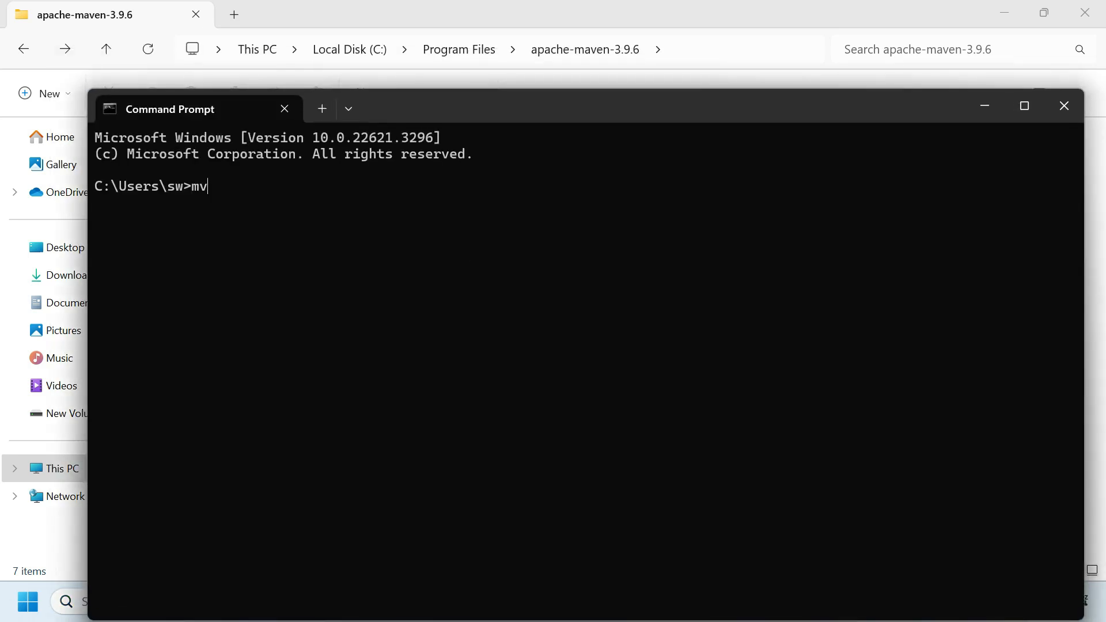
pyautogui.write('n --version')
pyautogui.press('Return')
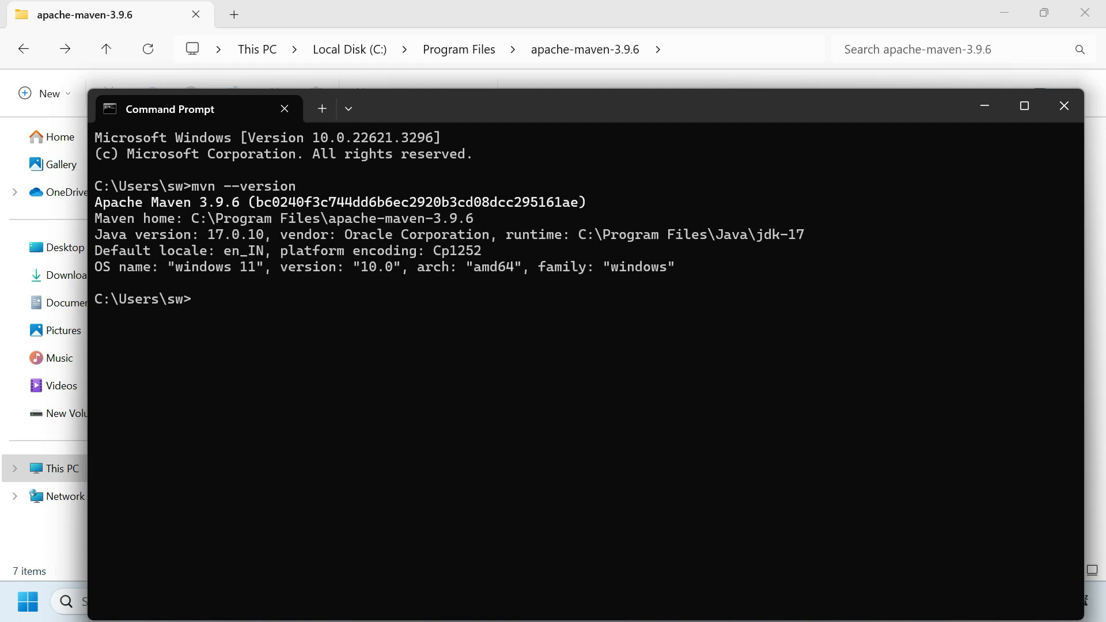